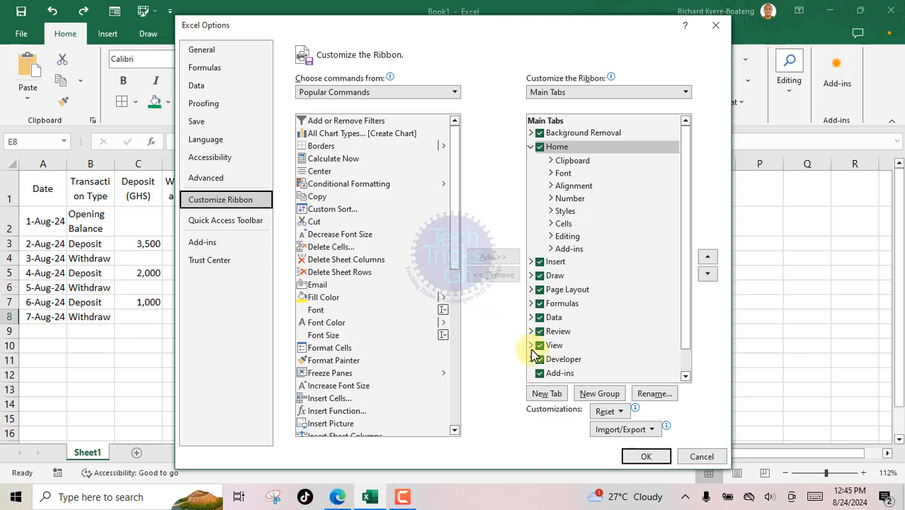
Step: Enable the Developer tab in the ribbon customization and display its commands
{"action": "left_click", "coordinate": [541, 363]}
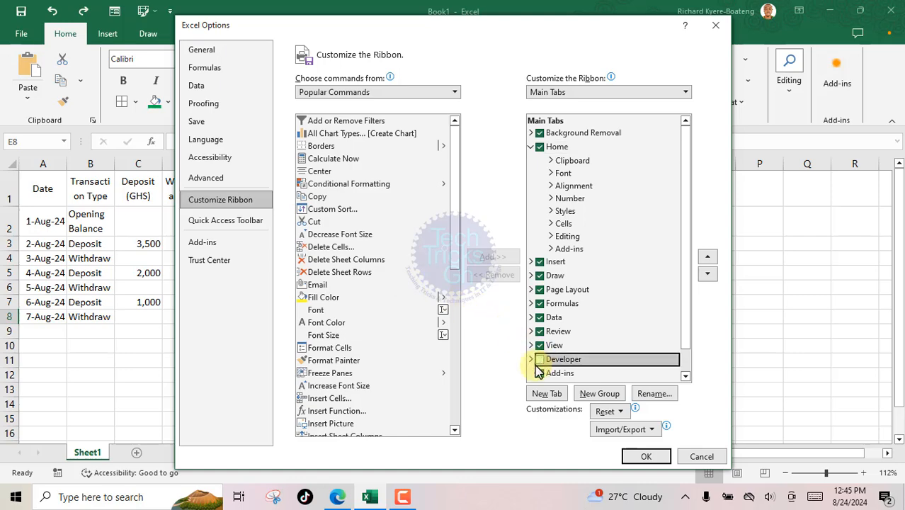
{"action": "left_click", "coordinate": [642, 457]}
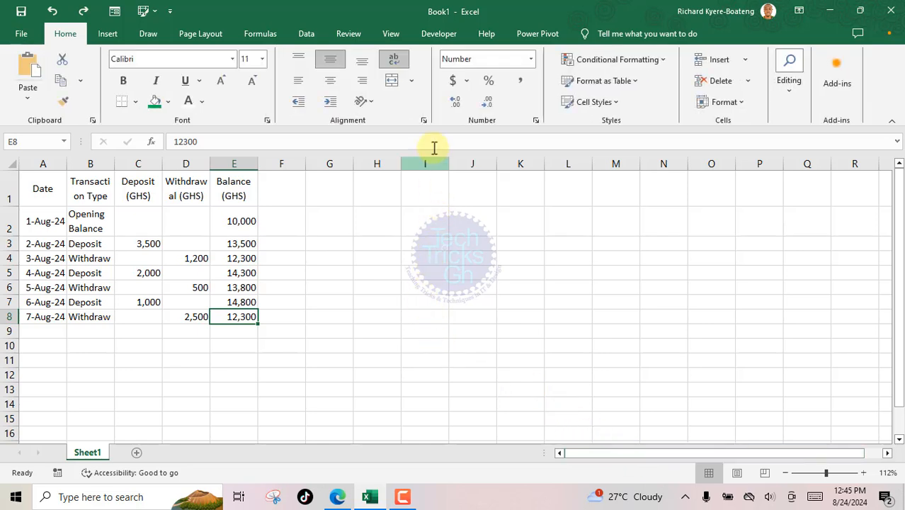
{"action": "left_click", "coordinate": [438, 36]}
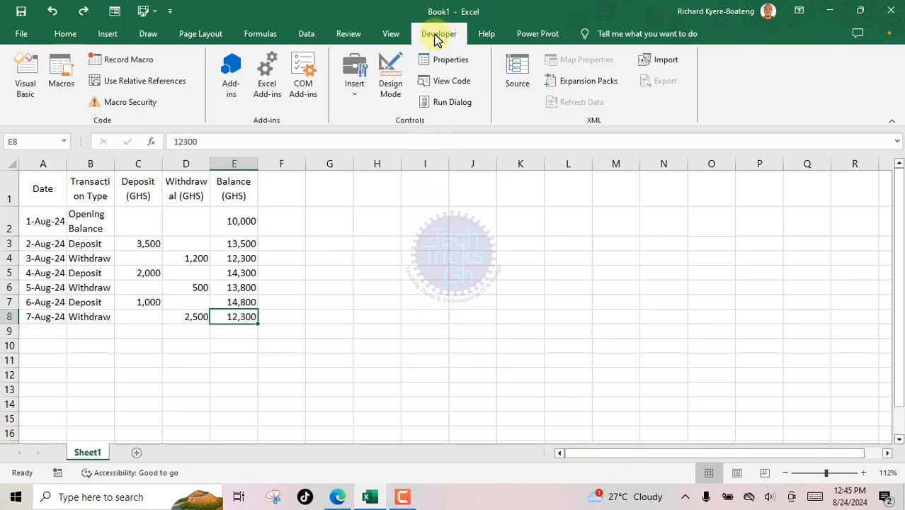
Step: Start recording a macro named TechTricksGhMacro1 with the shortcut Ctrl+Shift+K, stored in This Workbook
{"action": "left_click", "coordinate": [120, 62]}
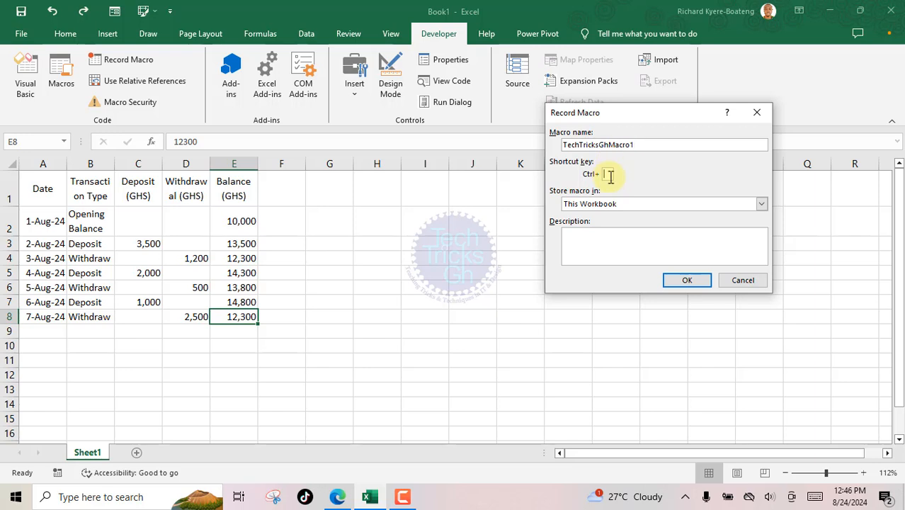
{"action": "type", "text": "K"}
{"action": "key", "text": "Tab"}
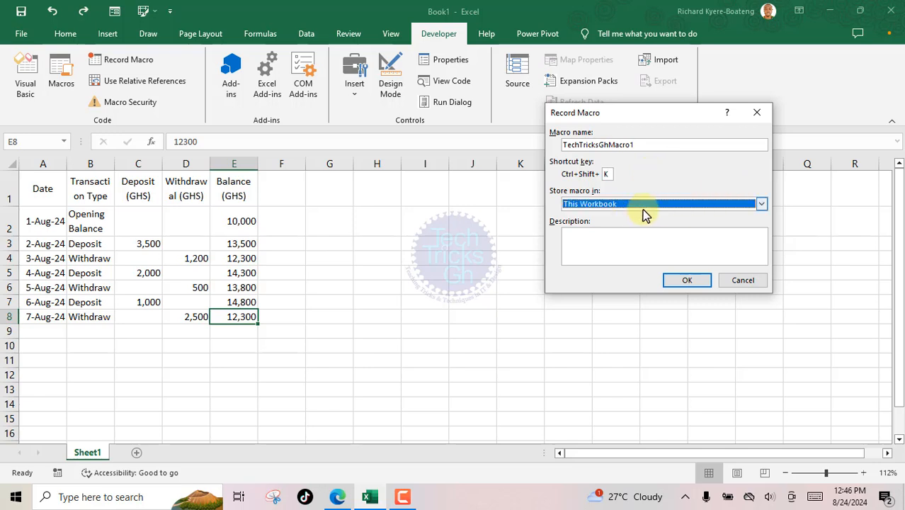
{"action": "left_click", "coordinate": [686, 281]}
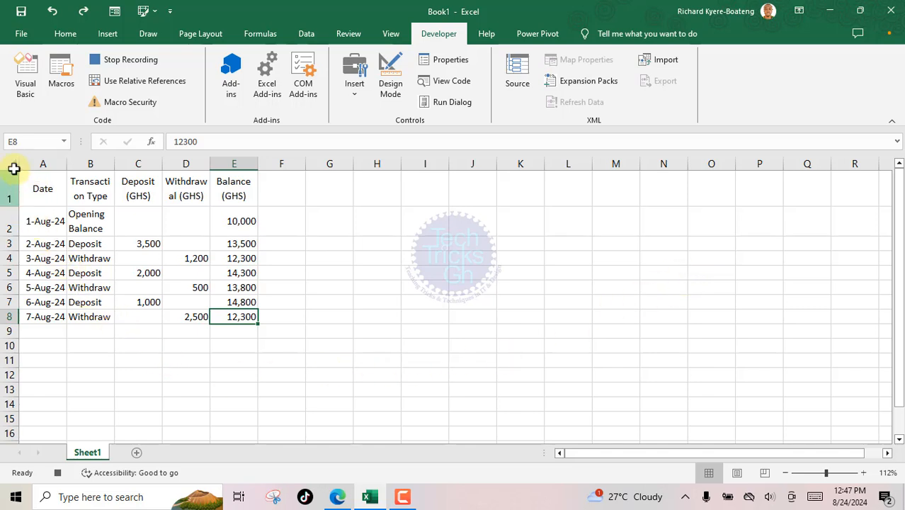
Step: Widen all columns of the sheet so the entries fit and set the whole sheet's font size to 12
{"action": "left_click", "coordinate": [11, 163]}
{"action": "left_click_drag", "start_coordinate": [67, 164], "coordinate": [80, 164]}
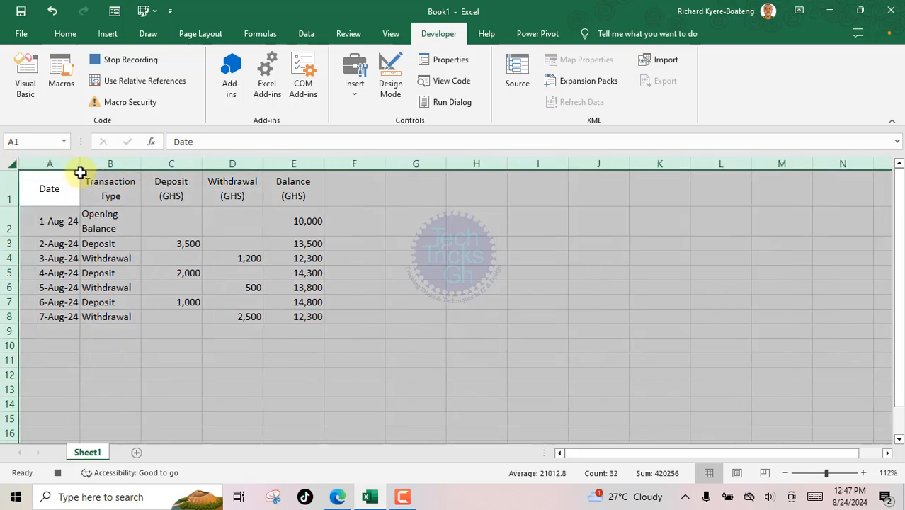
{"action": "left_click", "coordinate": [63, 34]}
{"action": "left_click", "coordinate": [262, 59]}
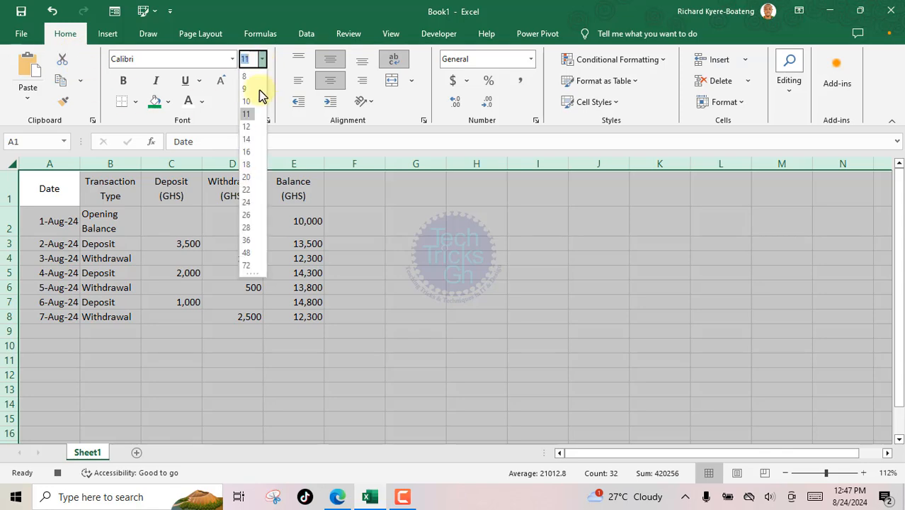
{"action": "left_click", "coordinate": [248, 136]}
{"action": "left_click_drag", "start_coordinate": [80, 165], "coordinate": [86, 165]}
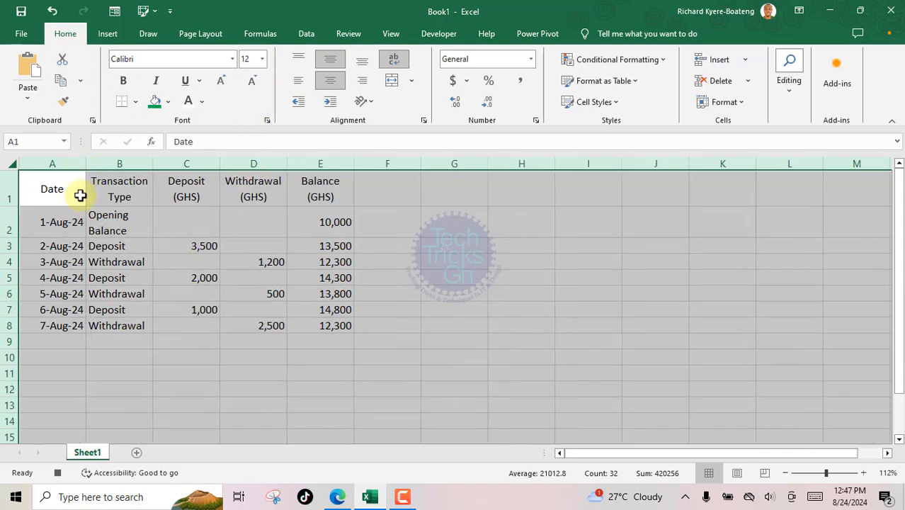
Step: Insert a blank row above the header row and merge and center cells A1:E1
{"action": "right_click", "coordinate": [10, 187]}
{"action": "key", "text": "Escape"}
{"action": "key", "text": "ctrl+shift+plus"}
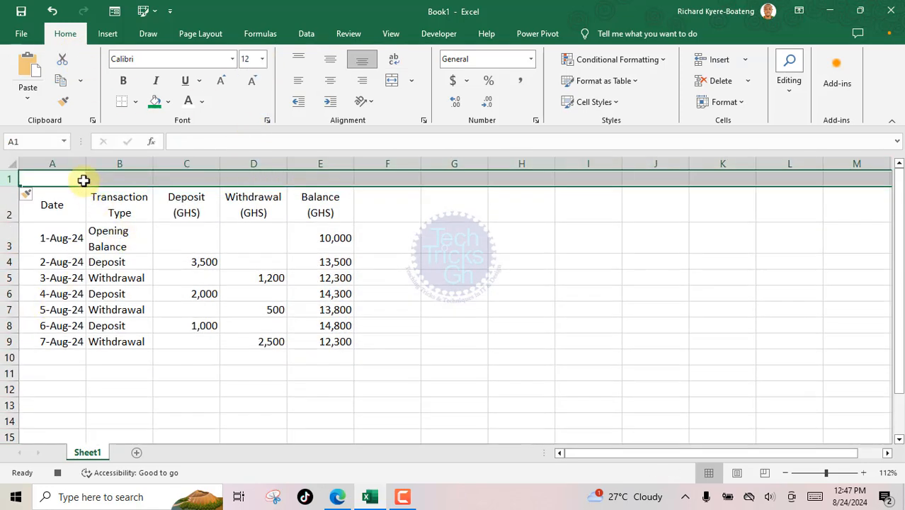
{"action": "left_click_drag", "start_coordinate": [82, 178], "coordinate": [293, 183]}
{"action": "left_click", "coordinate": [412, 80]}
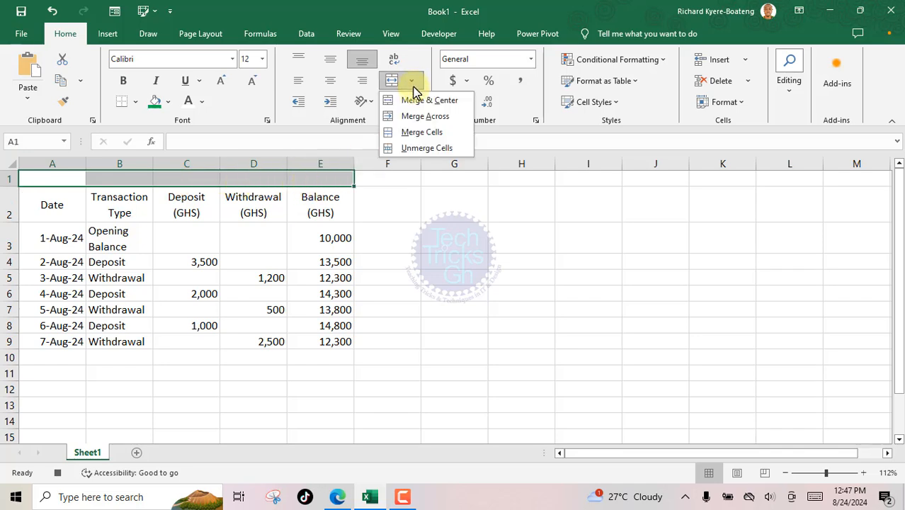
{"action": "left_click", "coordinate": [418, 97]}
Step: Enter the title "TechTricksGh PASSBOOK" in the merged cell of row 1
{"action": "double_click", "coordinate": [222, 183]}
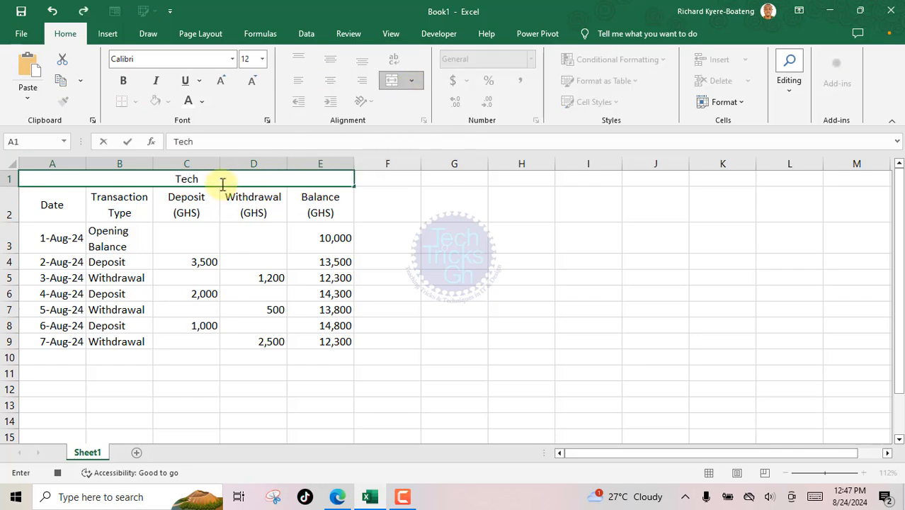
{"action": "type", "text": "TechTricksGh PASSBOOK"}
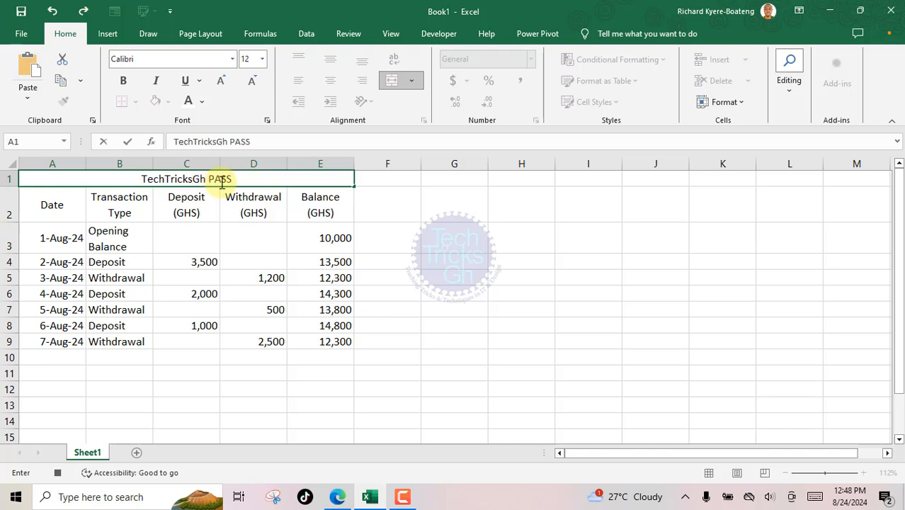
{"action": "left_click", "coordinate": [372, 182]}
Step: Apply the Accent1 cell style to the title and make it bold at font size 18
{"action": "left_click", "coordinate": [264, 182]}
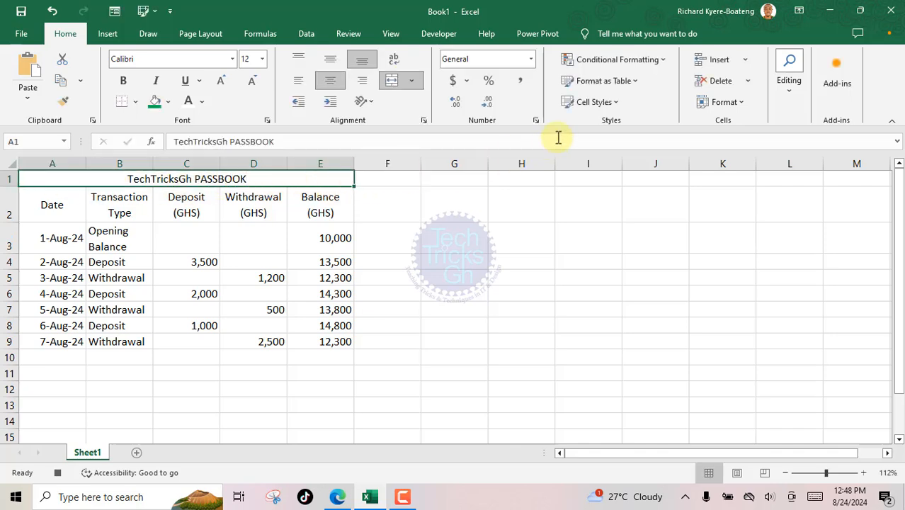
{"action": "left_click", "coordinate": [619, 104]}
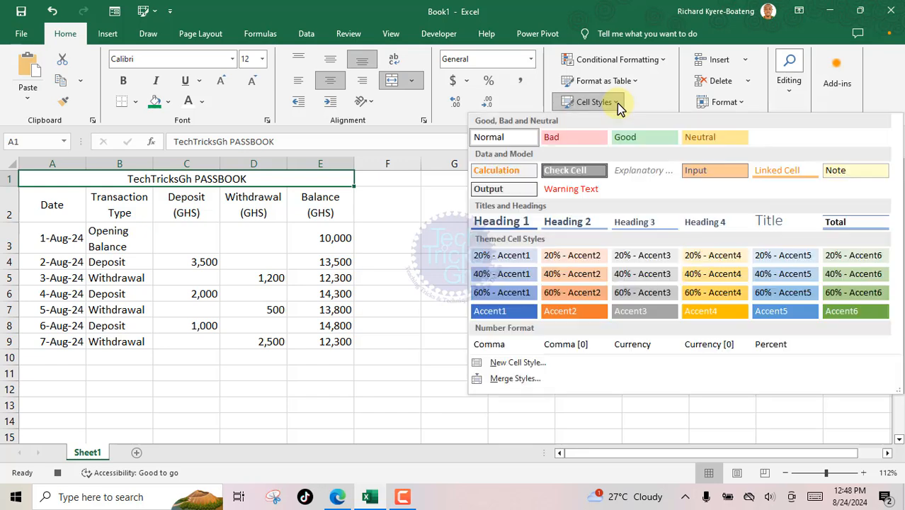
{"action": "left_click", "coordinate": [501, 314]}
{"action": "left_click", "coordinate": [123, 85]}
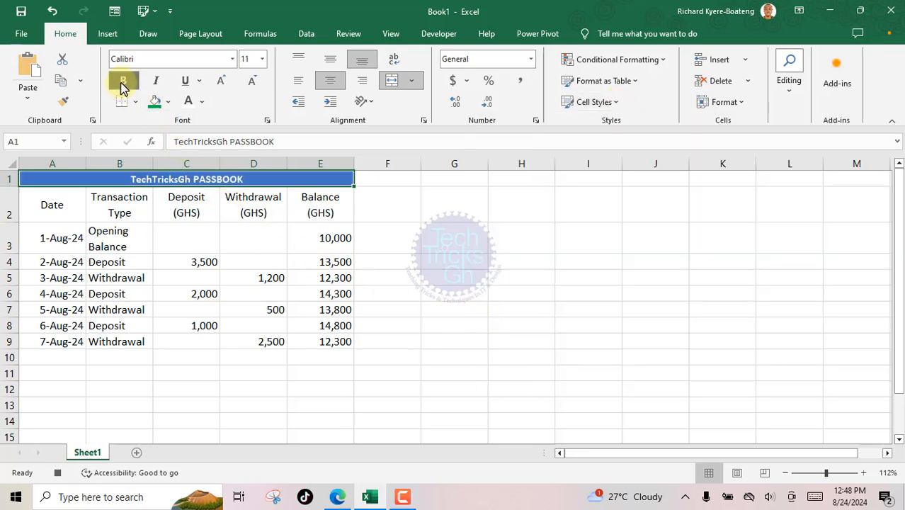
{"action": "left_click", "coordinate": [261, 59]}
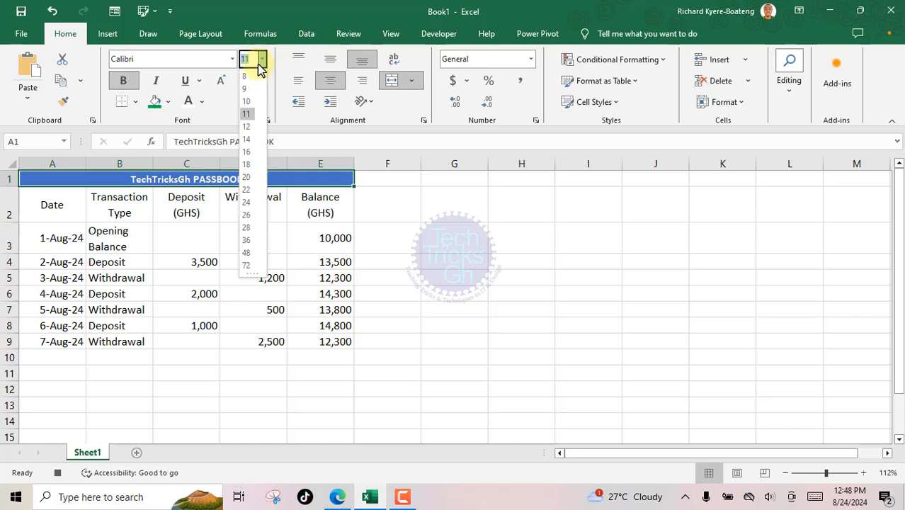
{"action": "left_click", "coordinate": [248, 165]}
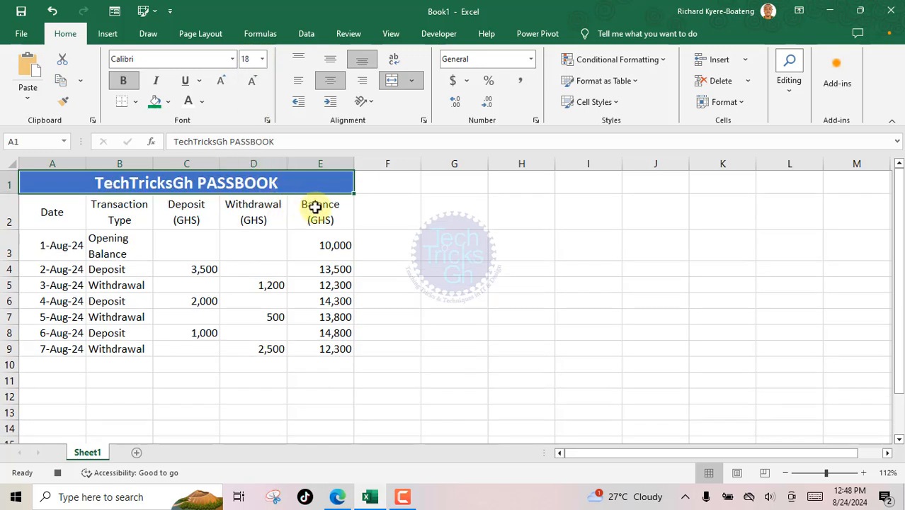
Step: Make the column headers in A2:E2 bold
{"action": "left_click_drag", "start_coordinate": [39, 213], "coordinate": [320, 221]}
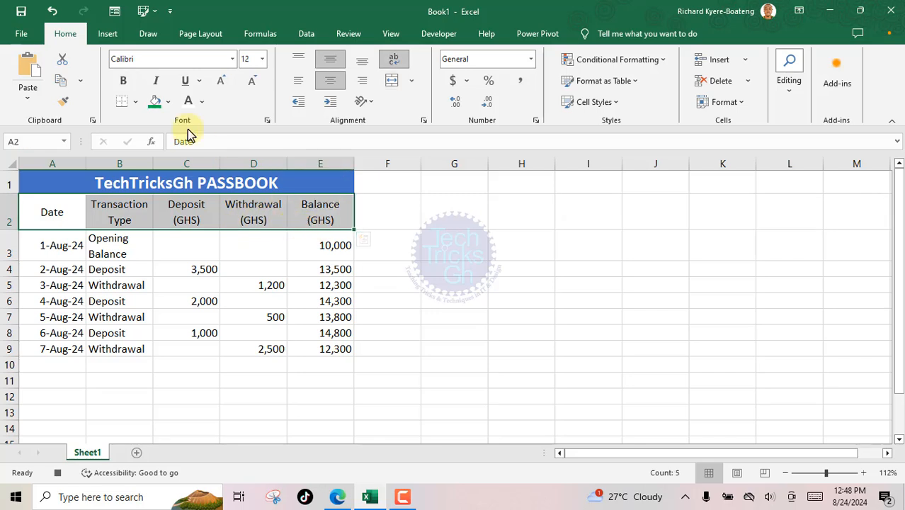
{"action": "left_click", "coordinate": [124, 81]}
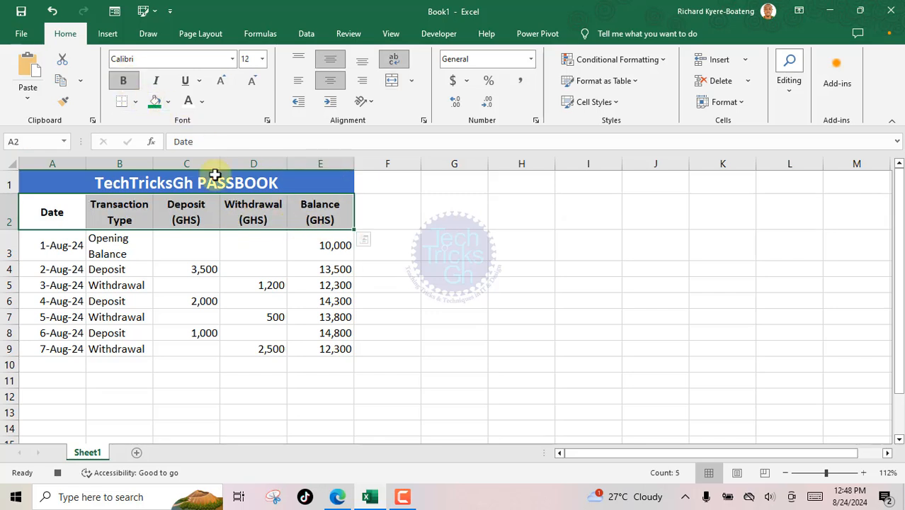
Step: Give the transaction data in A3:E9 all borders with thick outside borders, plus a light blue themed cell style
{"action": "left_click_drag", "start_coordinate": [34, 241], "coordinate": [323, 349]}
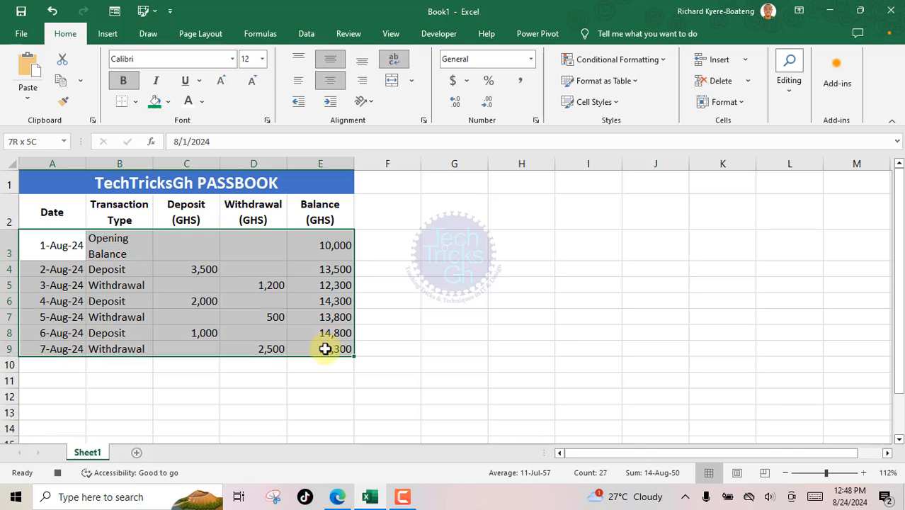
{"action": "left_click", "coordinate": [135, 102]}
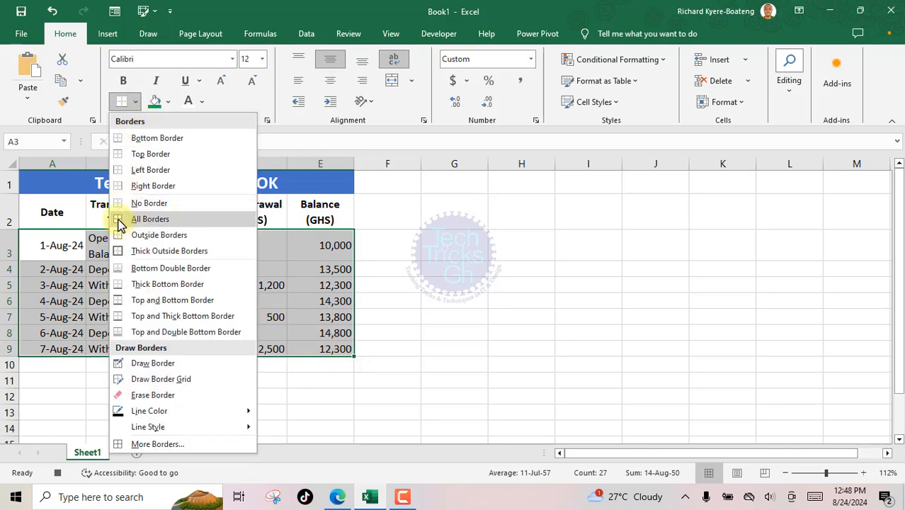
{"action": "left_click", "coordinate": [118, 219]}
{"action": "left_click", "coordinate": [135, 102]}
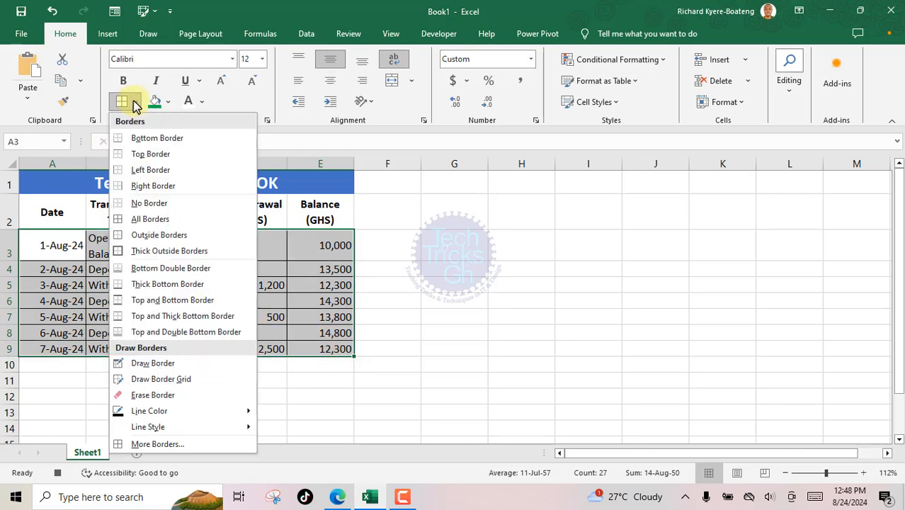
{"action": "left_click", "coordinate": [123, 252]}
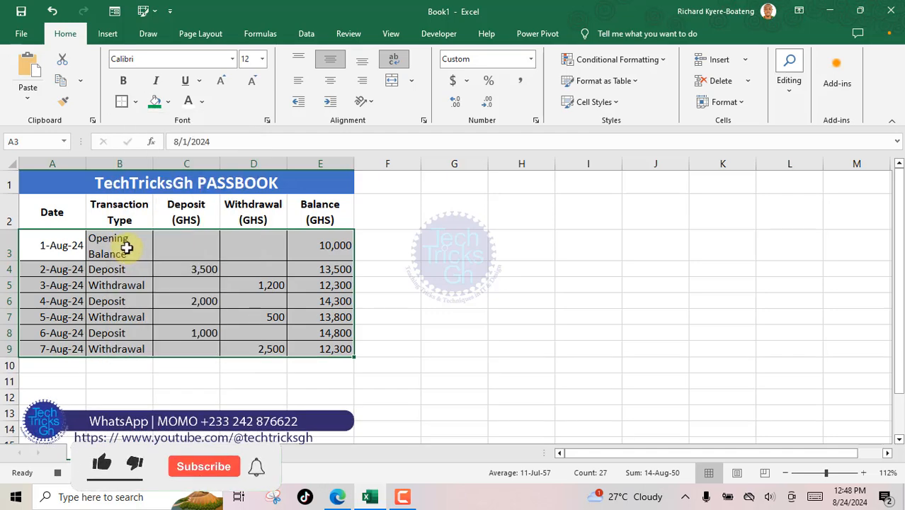
{"action": "left_click", "coordinate": [618, 104]}
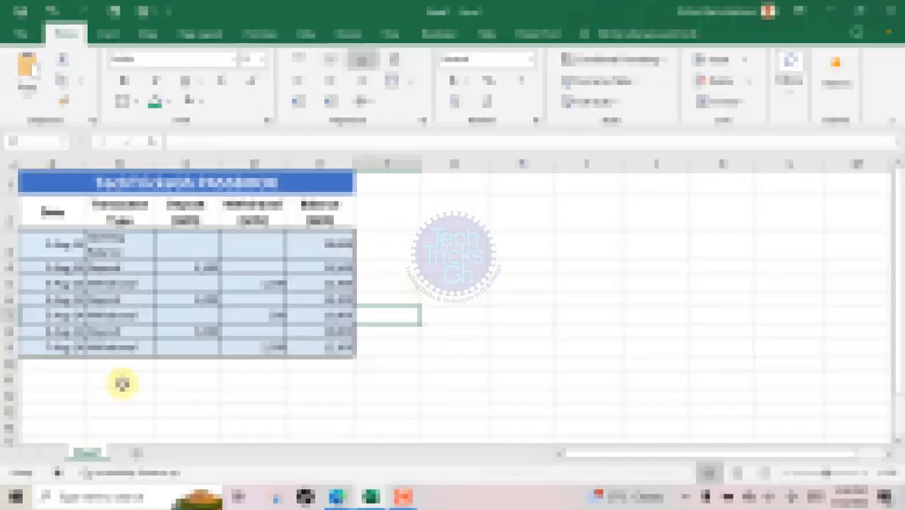
Step: Enter the labels TOTAL DEPOSIT, TOTALWITHDRAWAL and TOTAL BALANCE in cells B11, B12 and B13
{"action": "left_click", "coordinate": [121, 380]}
{"action": "type", "text": "TOTAL DEPOS"}
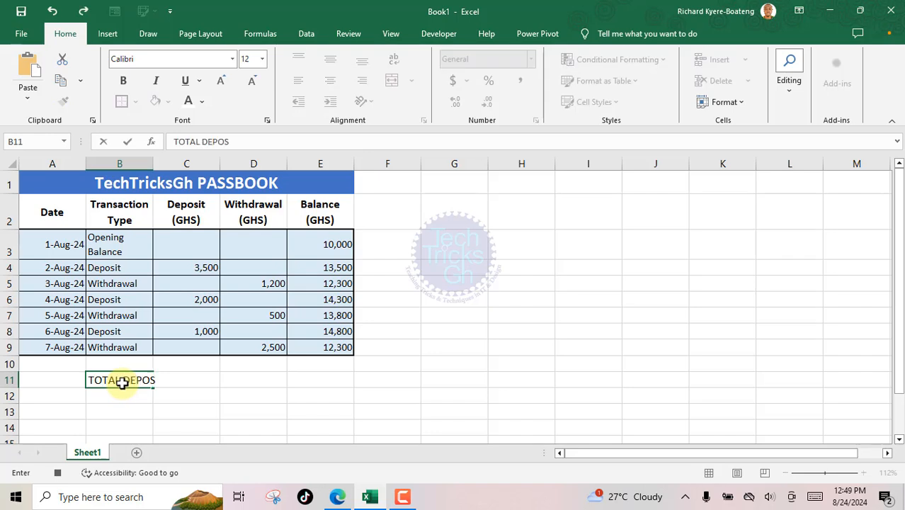
{"action": "type", "text": "IT"}
{"action": "key", "text": "Return"}
{"action": "type", "text": "TOTALWITHDR"}
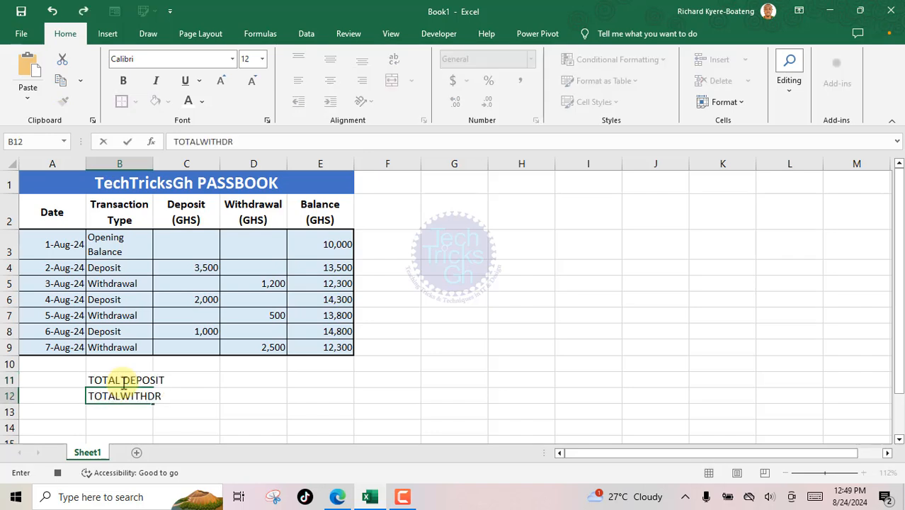
{"action": "key", "text": "Return"}
{"action": "type", "text": "TOTAL BALAN"}
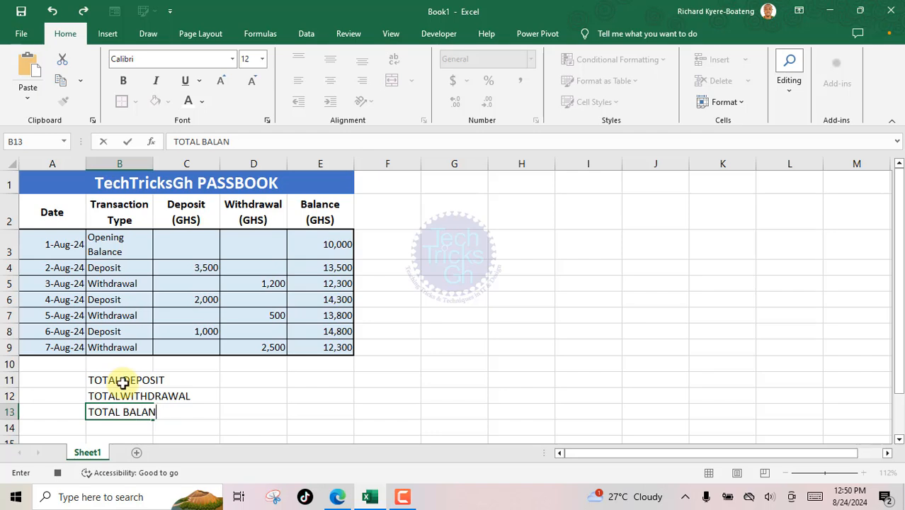
{"action": "type", "text": "CE"}
Step: Merge B11:C13 across each row and right-align the three total labels
{"action": "left_click_drag", "start_coordinate": [124, 383], "coordinate": [202, 408]}
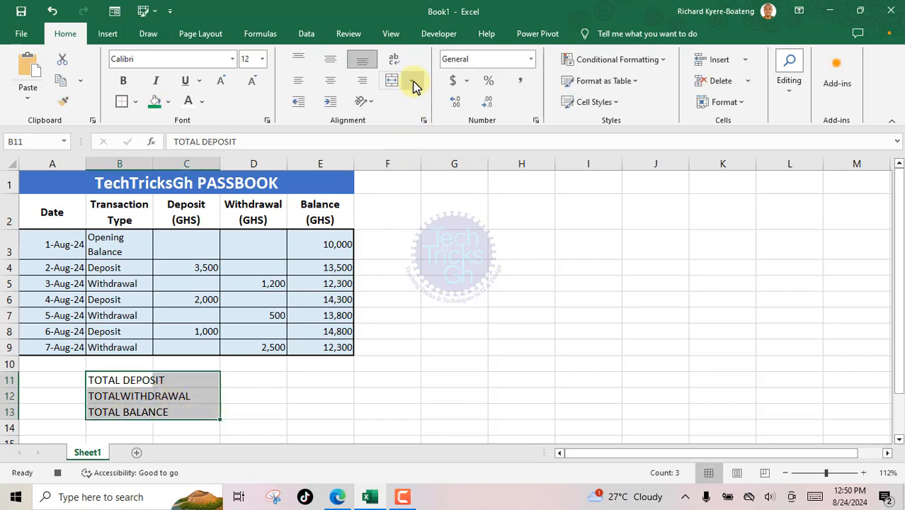
{"action": "left_click", "coordinate": [411, 80]}
{"action": "left_click", "coordinate": [425, 116]}
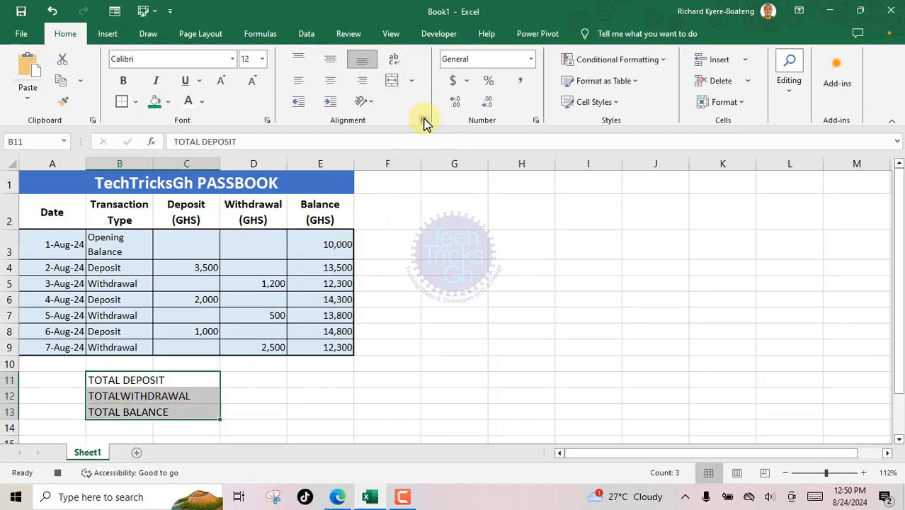
{"action": "left_click", "coordinate": [364, 83]}
Step: Format the TOTAL DEPOSIT label with a blue fill and bold white text
{"action": "left_click", "coordinate": [180, 380]}
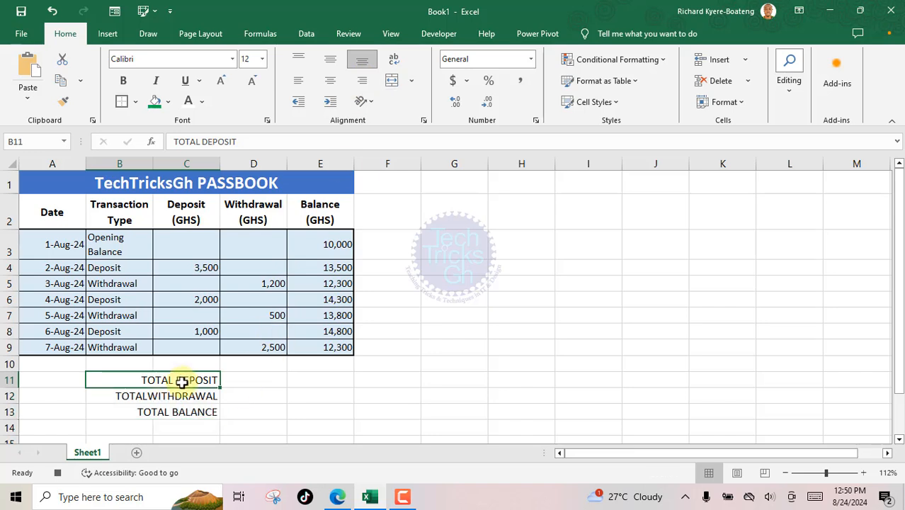
{"action": "left_click", "coordinate": [167, 101]}
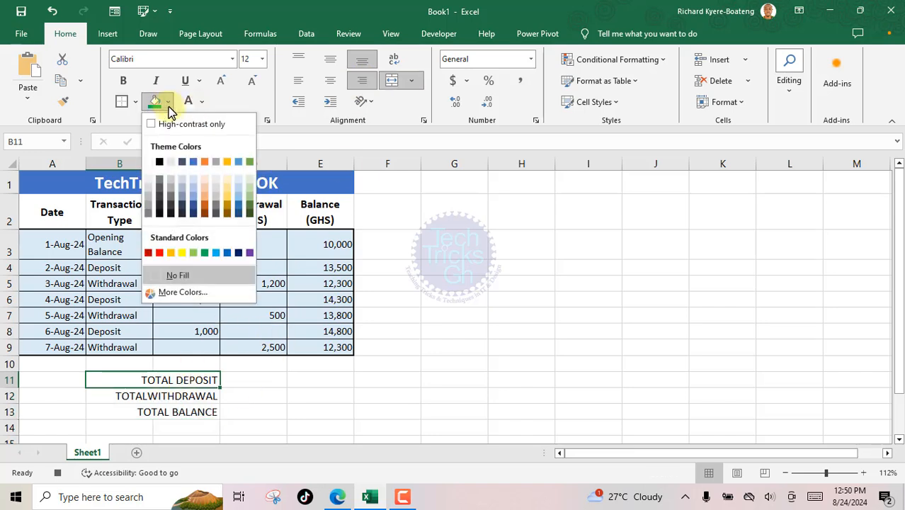
{"action": "left_click", "coordinate": [192, 162]}
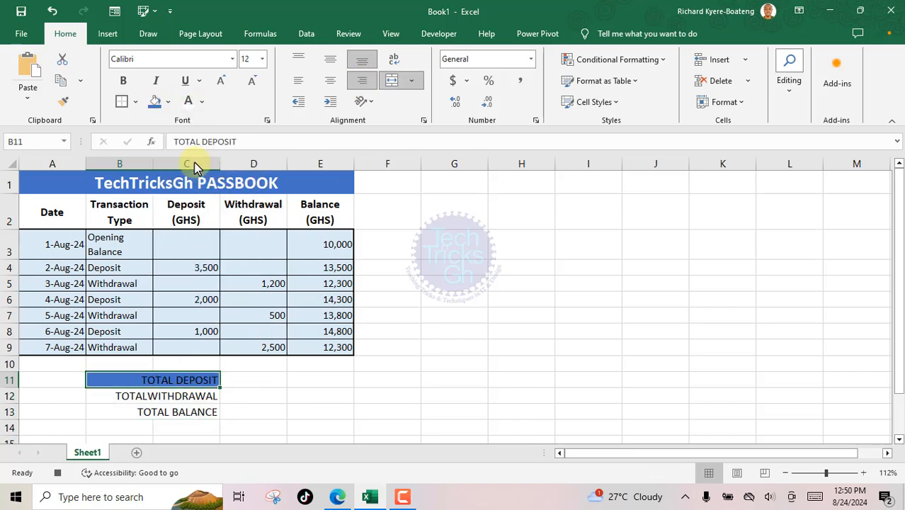
{"action": "left_click", "coordinate": [188, 106]}
{"action": "left_click", "coordinate": [122, 81]}
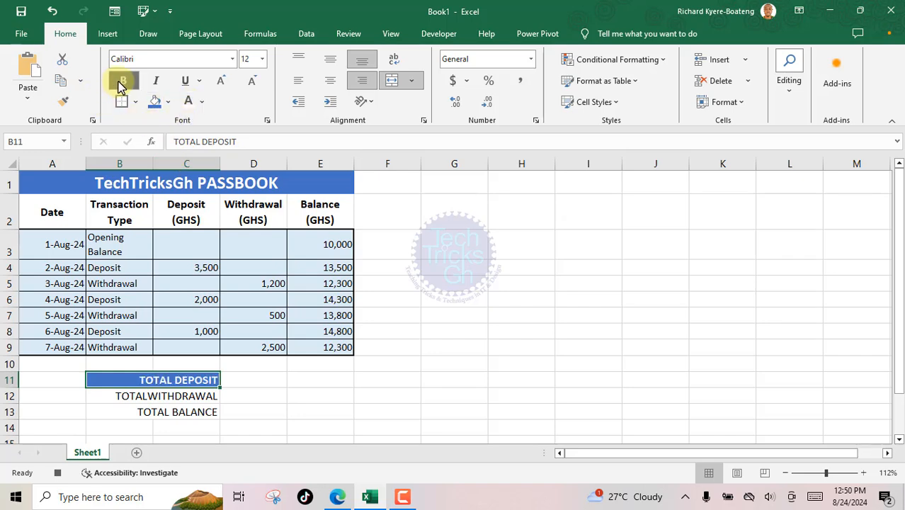
Step: Format the TOTALWITHDRAWAL label in row 12 with a dark red fill and bold white text
{"action": "left_click", "coordinate": [171, 394]}
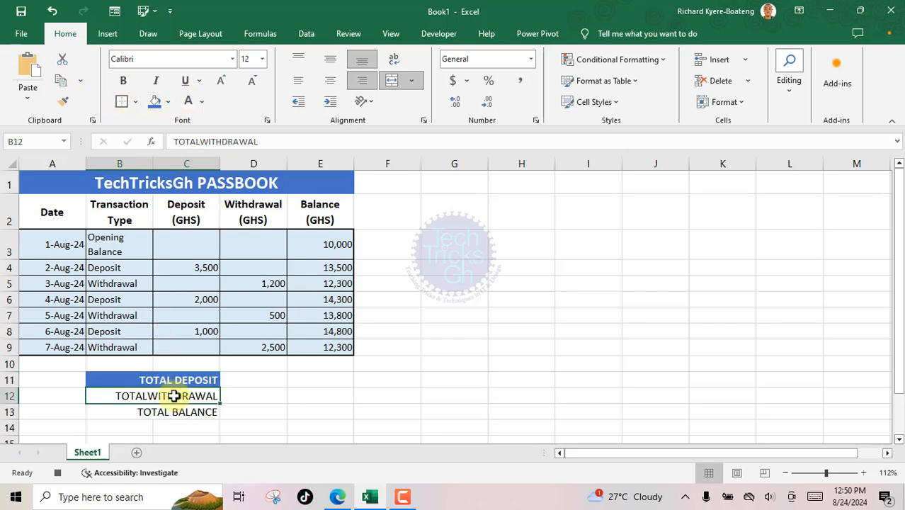
{"action": "left_click", "coordinate": [168, 101]}
{"action": "left_click", "coordinate": [149, 253]}
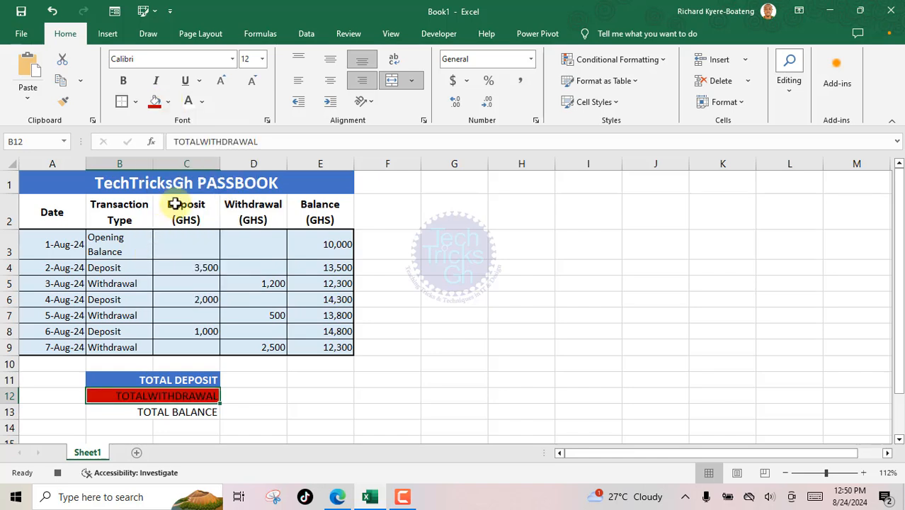
{"action": "left_click", "coordinate": [202, 101]}
{"action": "left_click", "coordinate": [206, 178]}
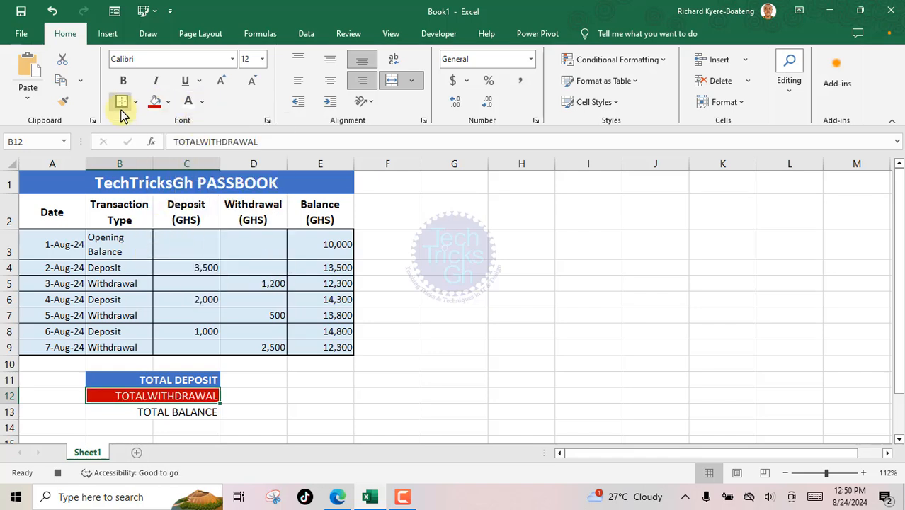
{"action": "left_click", "coordinate": [122, 81]}
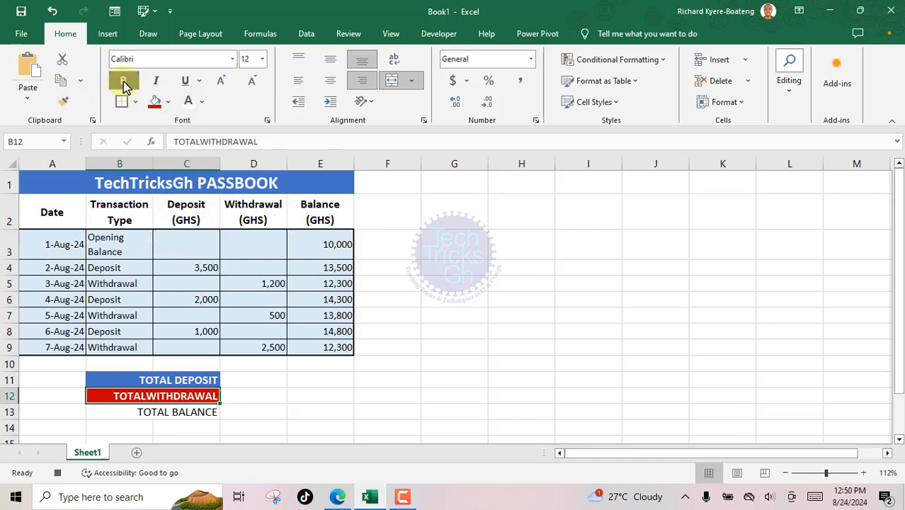
Step: Format the TOTAL BALANCE label in row 13 with a green fill and bold white text
{"action": "left_click", "coordinate": [204, 410]}
{"action": "left_click", "coordinate": [168, 102]}
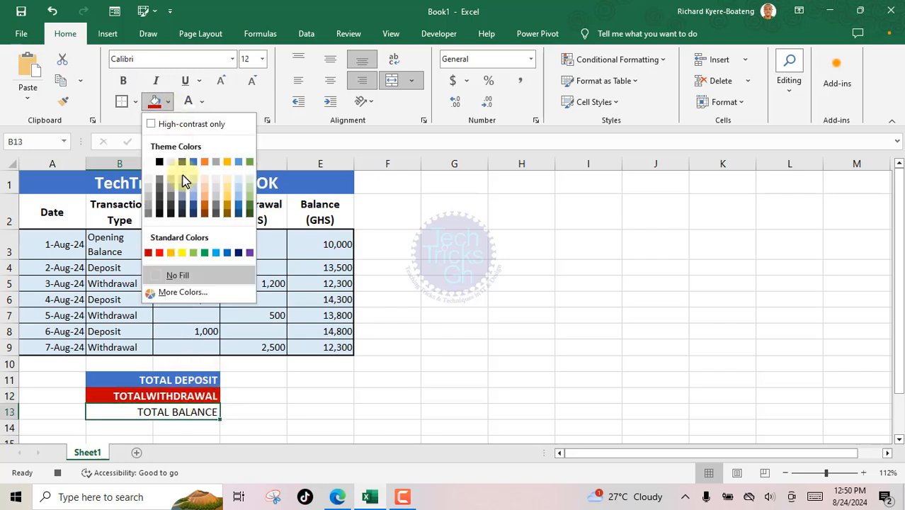
{"action": "left_click", "coordinate": [203, 253]}
{"action": "left_click", "coordinate": [189, 103]}
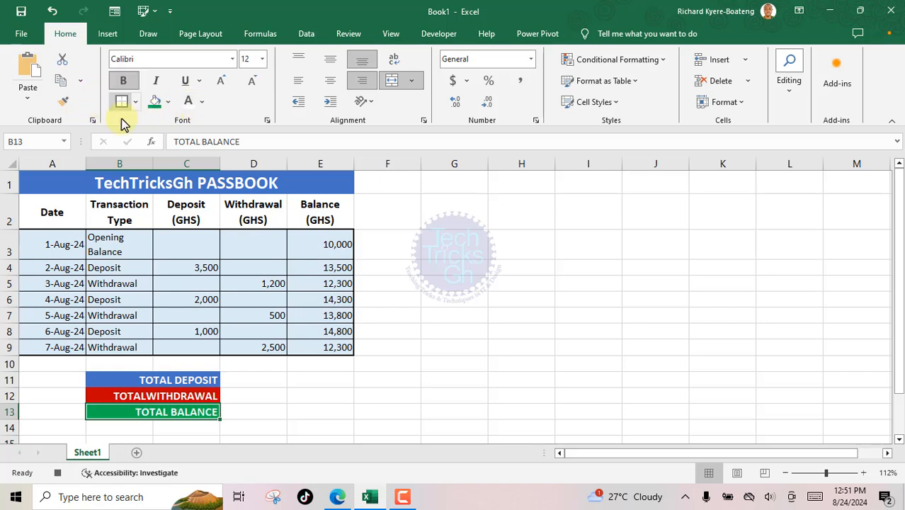
Step: Calculate the total deposit in D11 with the formula =E3+C4+C6+C8
{"action": "left_click", "coordinate": [262, 380]}
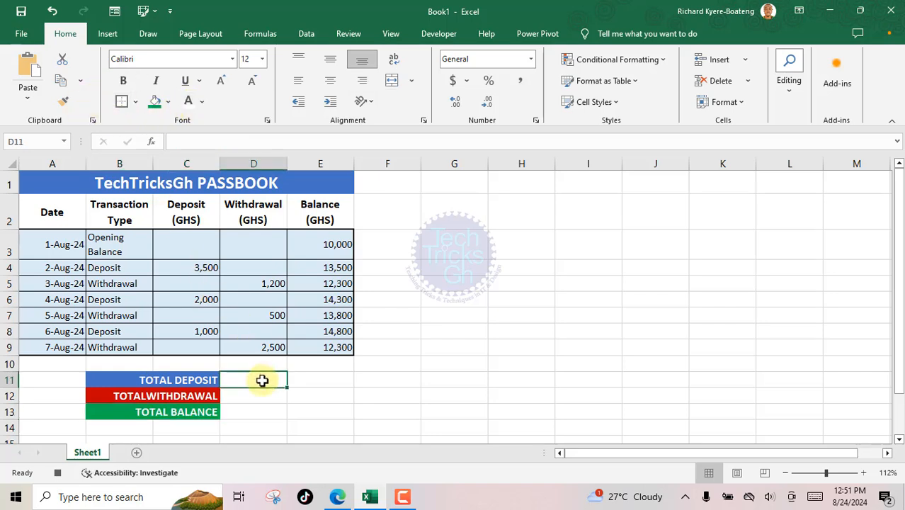
{"action": "type", "text": "="}
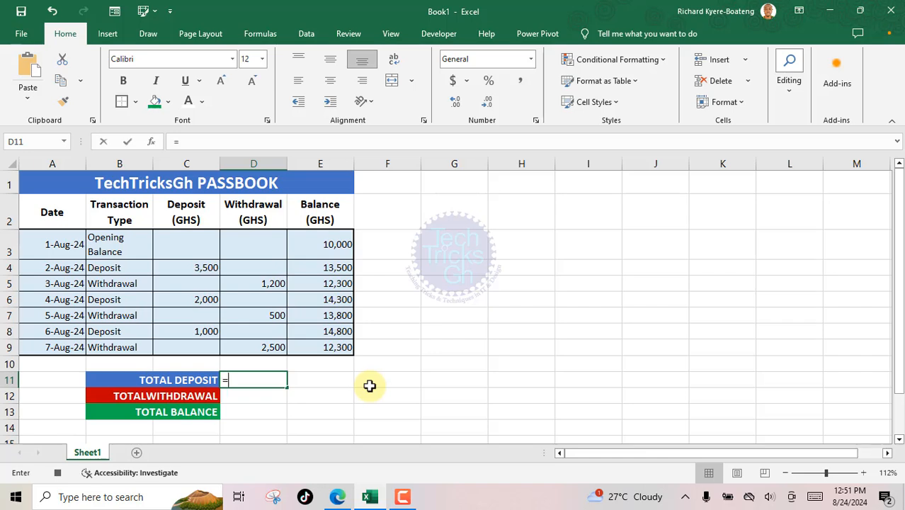
{"action": "left_click", "coordinate": [331, 248]}
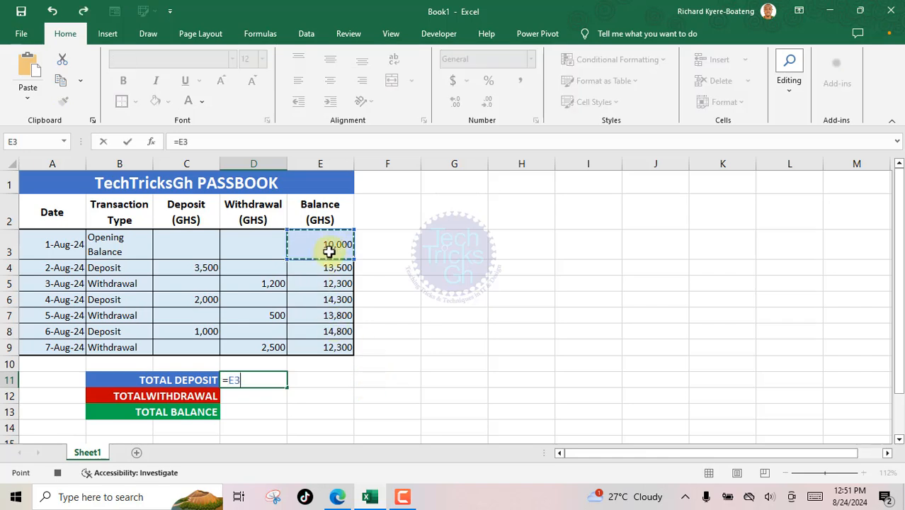
{"action": "type", "text": "+"}
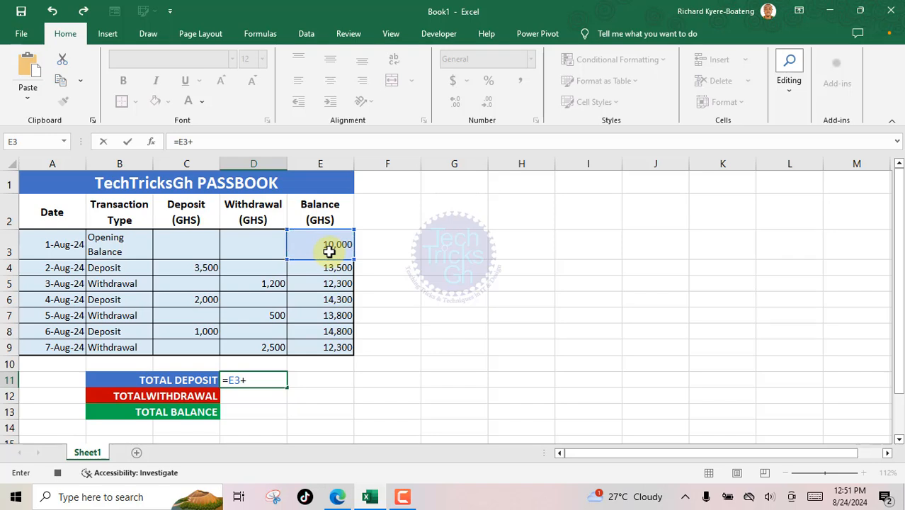
{"action": "left_click", "coordinate": [203, 270]}
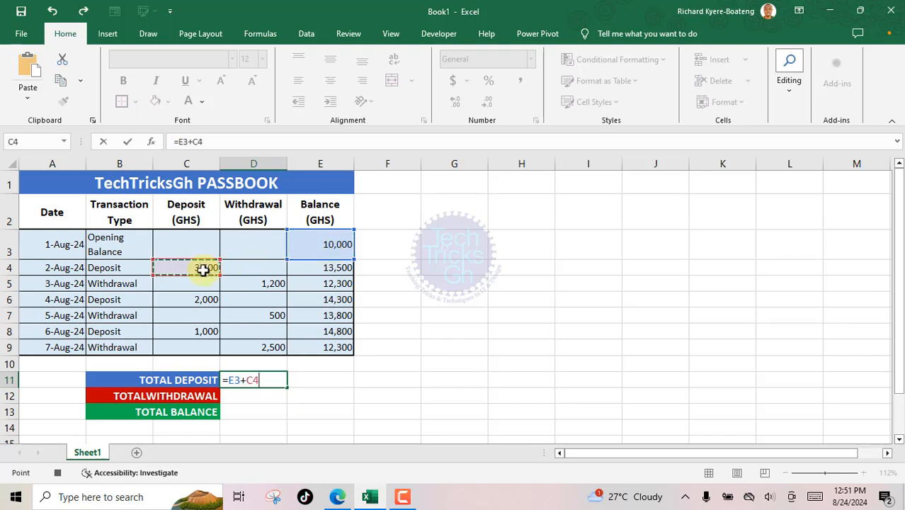
{"action": "left_click", "coordinate": [196, 300]}
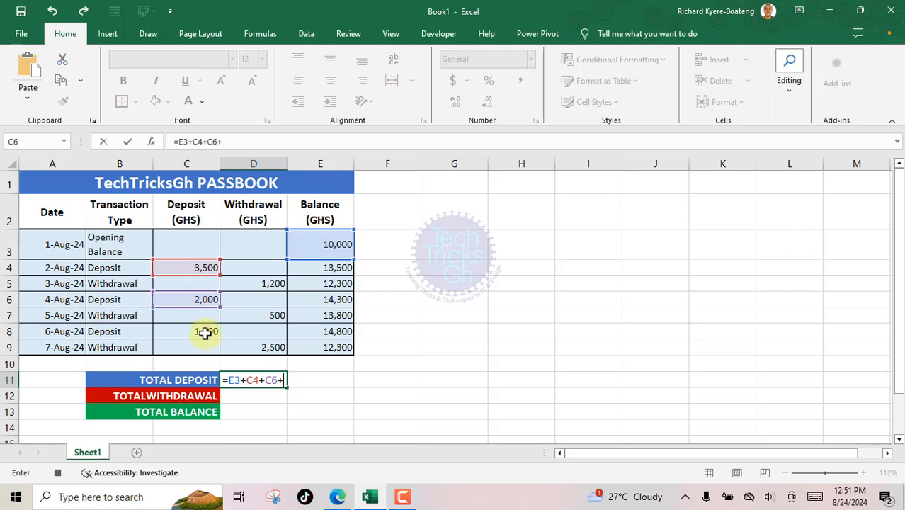
{"action": "left_click", "coordinate": [205, 333]}
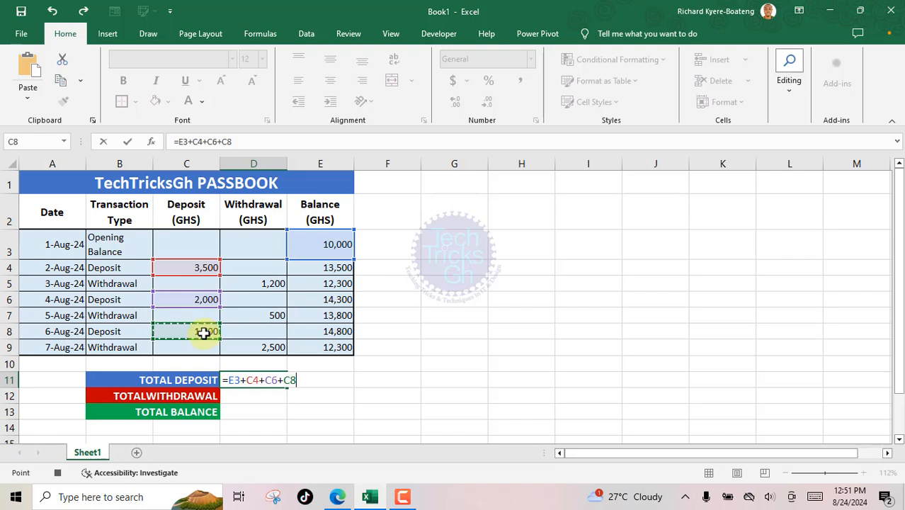
{"action": "key", "text": "Return"}
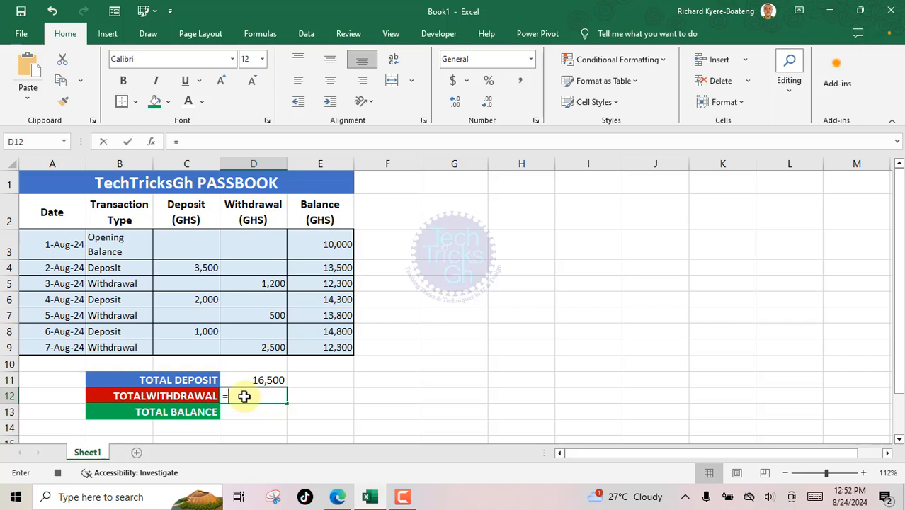
Step: Calculate the total withdrawal in D12 by summing the range D5:D9 with SUM
{"action": "type", "text": "UM"}
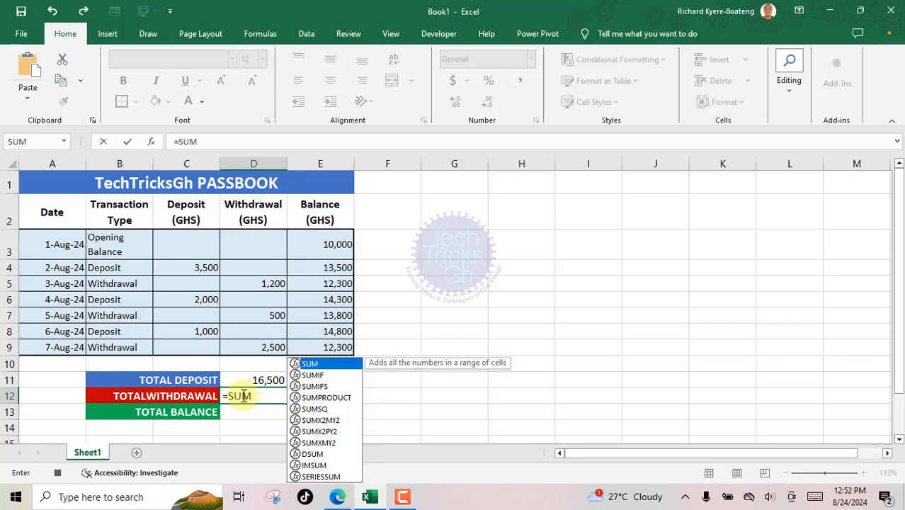
{"action": "double_click", "coordinate": [309, 364]}
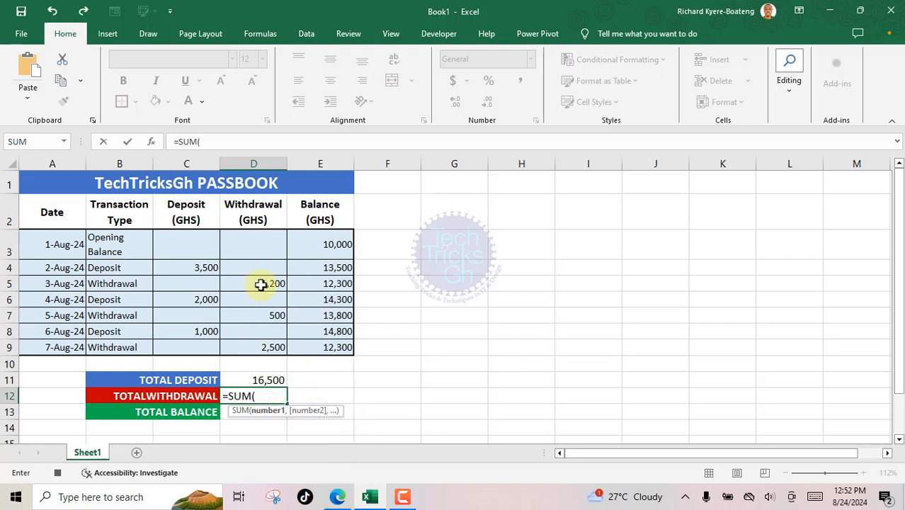
{"action": "left_click_drag", "start_coordinate": [264, 277], "coordinate": [277, 346]}
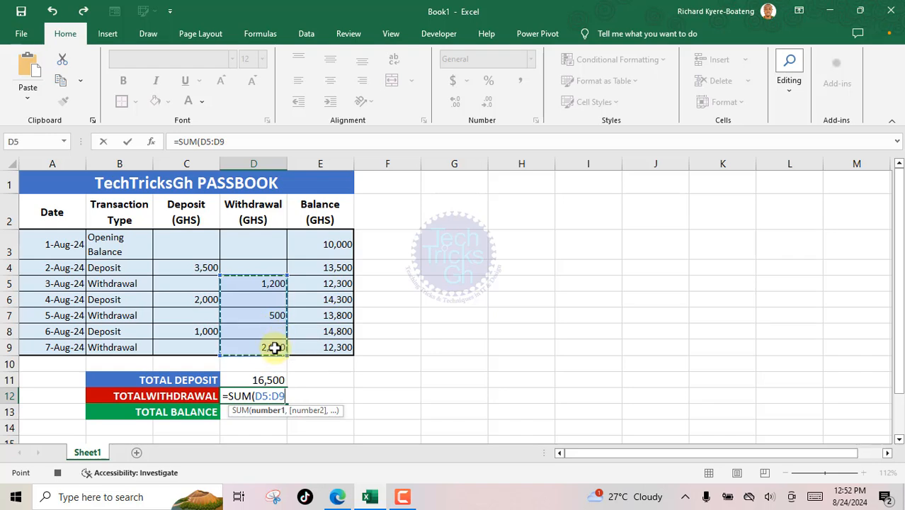
{"action": "key", "text": "Return"}
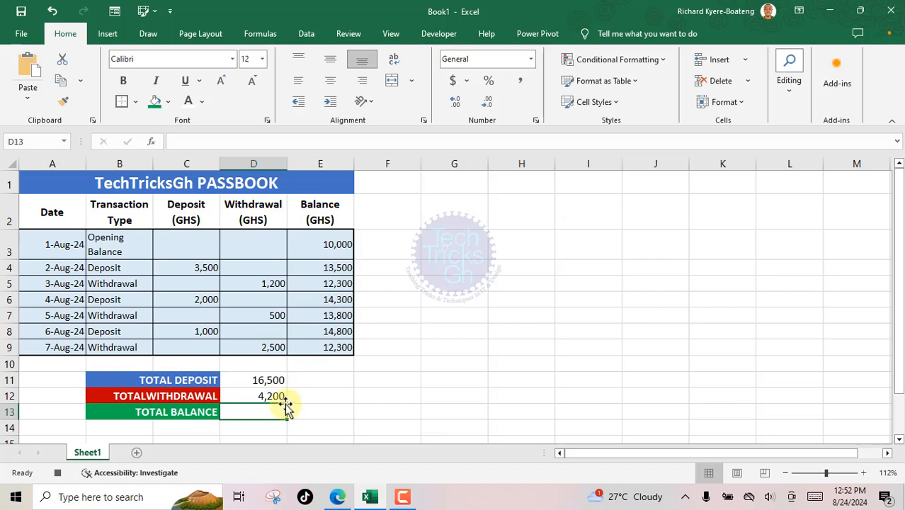
Step: Calculate the total balance in D13 with the formula =D11-D12
{"action": "type", "text": "="}
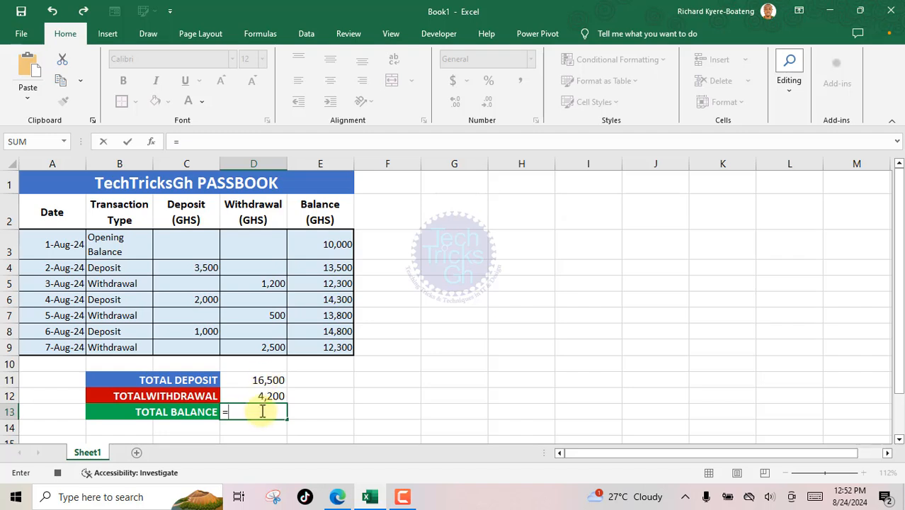
{"action": "left_click", "coordinate": [259, 382]}
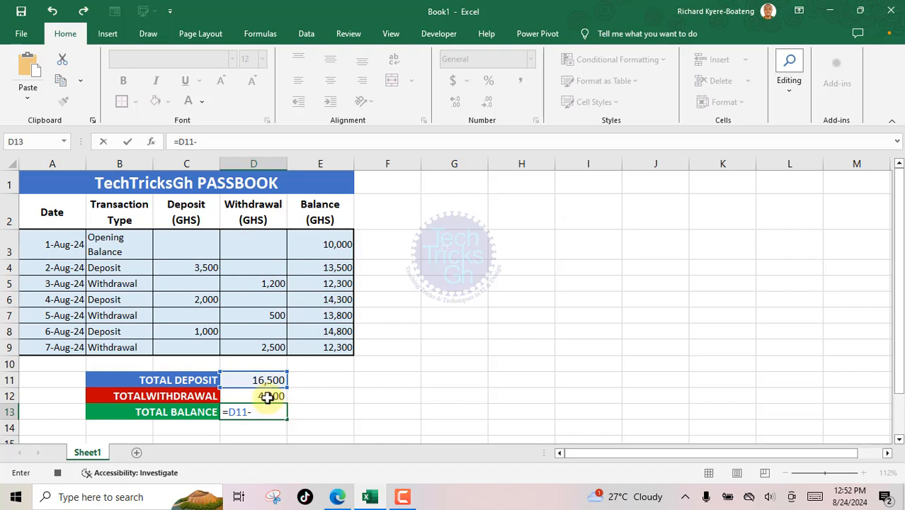
{"action": "left_click", "coordinate": [267, 397]}
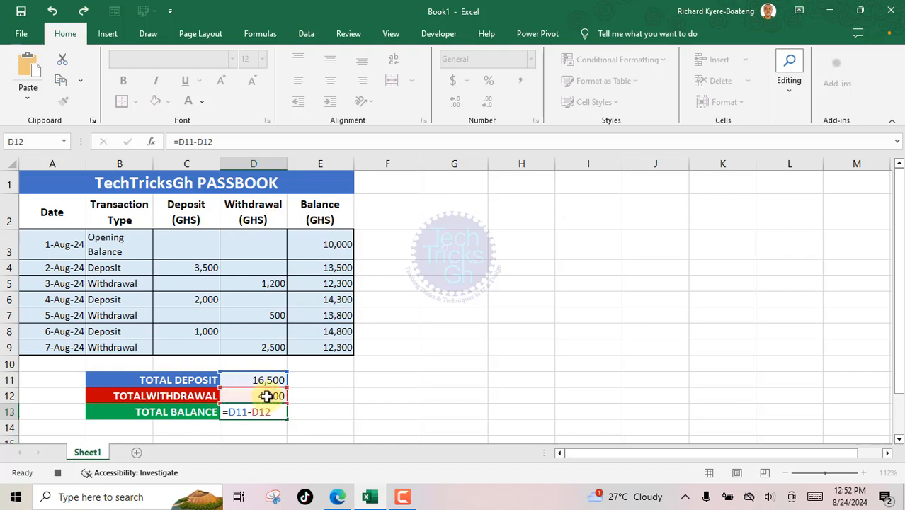
{"action": "key", "text": "Return"}
{"action": "left_click", "coordinate": [265, 410]}
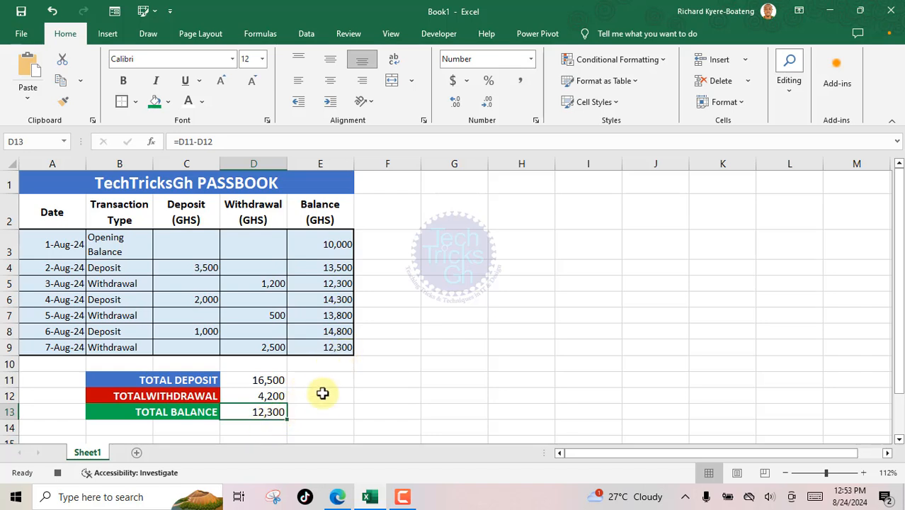
Step: Make the three totals in D11:D13 bold and give them all borders
{"action": "left_click_drag", "start_coordinate": [273, 380], "coordinate": [268, 412]}
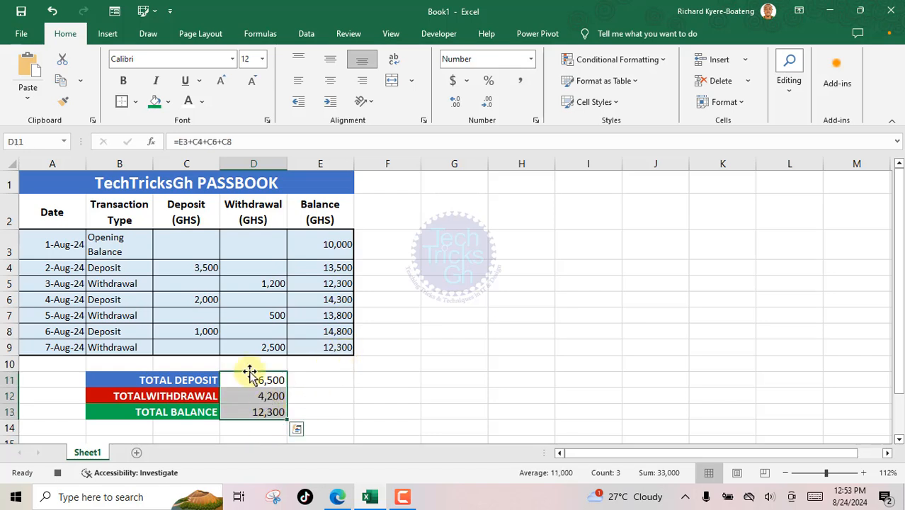
{"action": "left_click", "coordinate": [124, 80]}
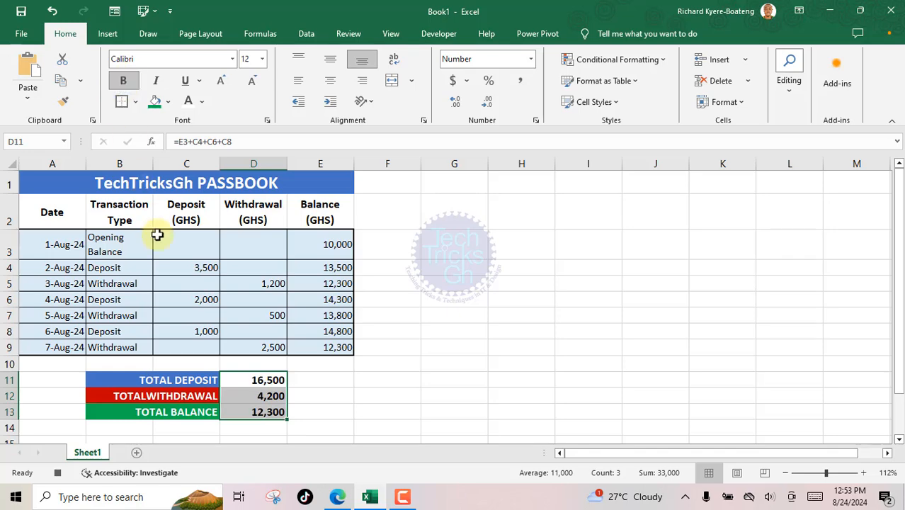
{"action": "left_click", "coordinate": [135, 103]}
{"action": "left_click", "coordinate": [147, 218]}
Step: Right-align the transaction type entries in B3:B9
{"action": "left_click_drag", "start_coordinate": [125, 241], "coordinate": [118, 347]}
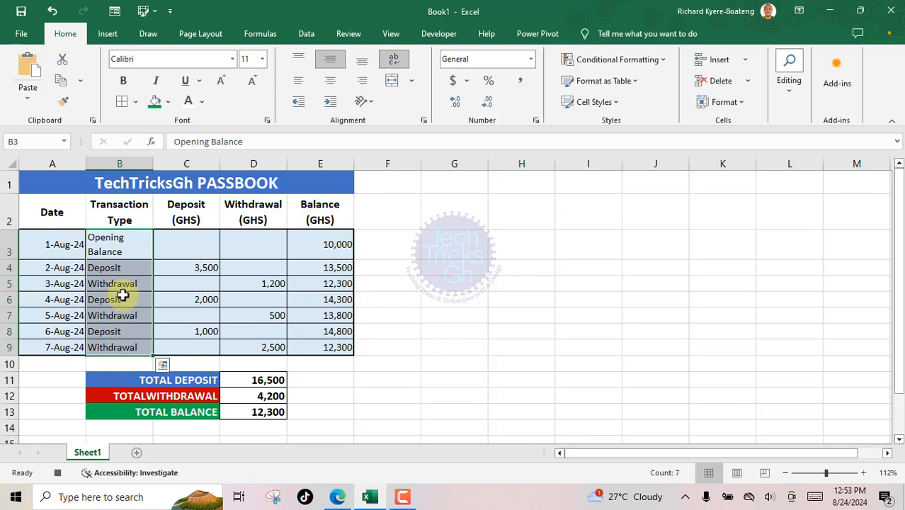
{"action": "left_click", "coordinate": [362, 82]}
{"action": "left_click", "coordinate": [441, 309]}
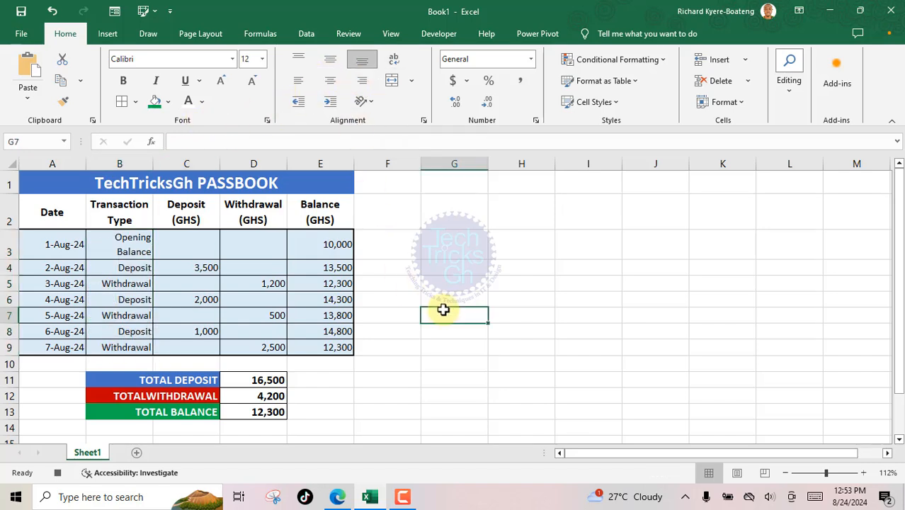
Step: Set the font size of the transaction data in A3:E9 to 12
{"action": "left_click_drag", "start_coordinate": [67, 248], "coordinate": [317, 341]}
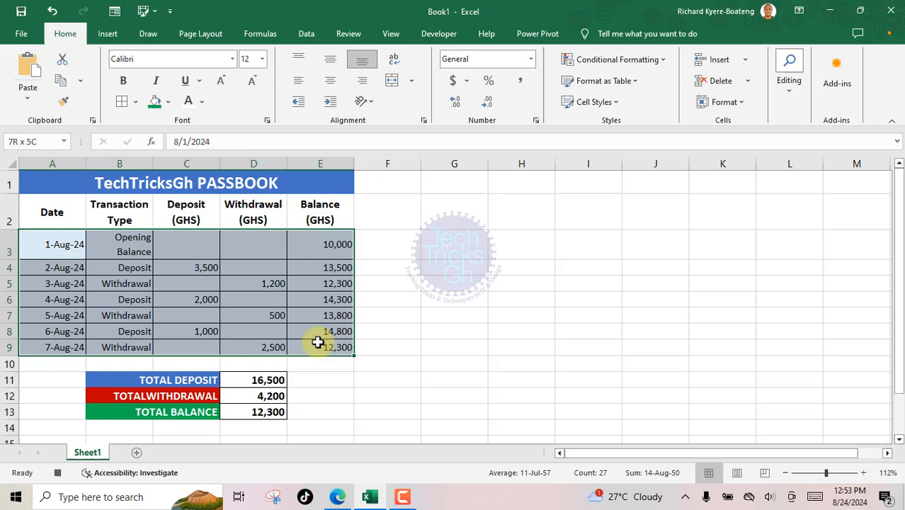
{"action": "left_click", "coordinate": [262, 59]}
{"action": "left_click", "coordinate": [246, 126]}
Step: Select the total balance cell D13 and stop recording the macro
{"action": "left_click", "coordinate": [251, 408]}
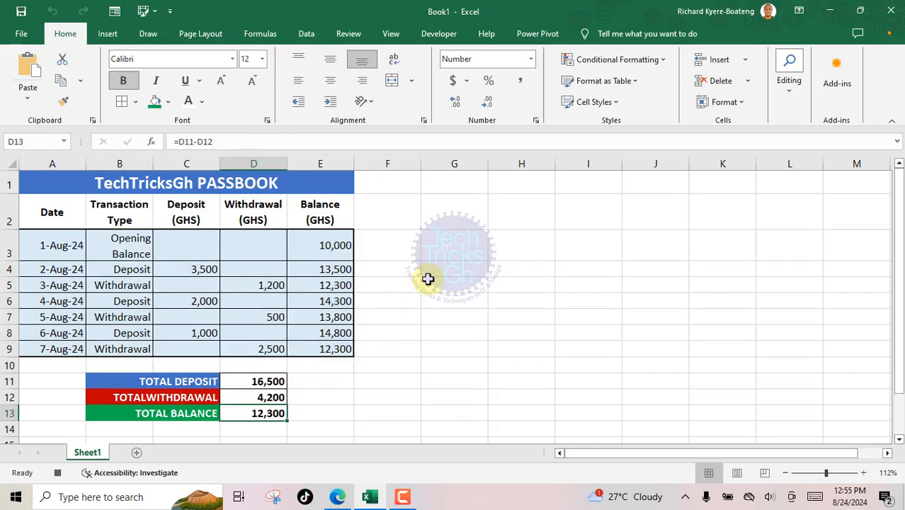
{"action": "left_click", "coordinate": [438, 33]}
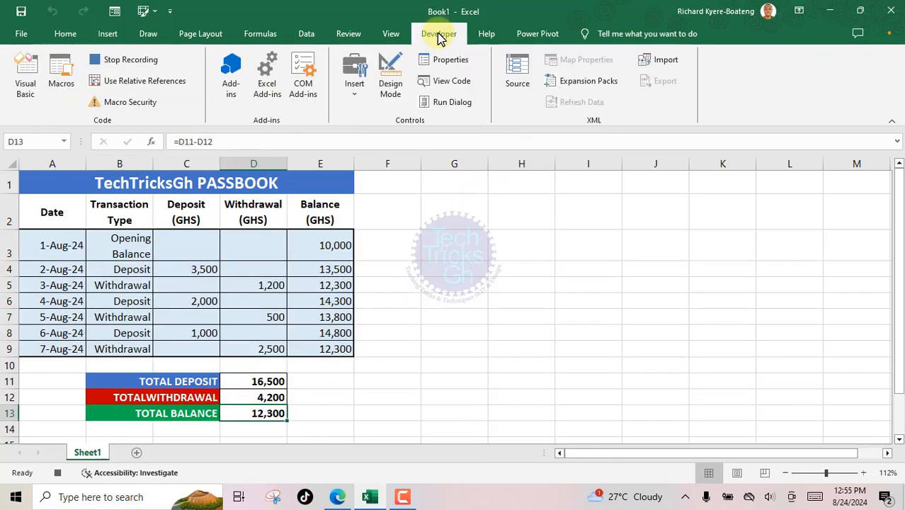
{"action": "left_click", "coordinate": [134, 61]}
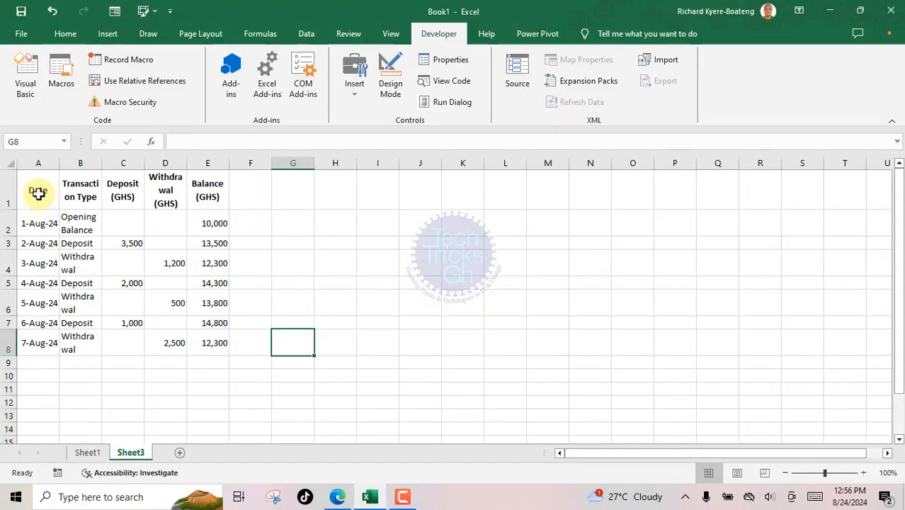
Step: Run the macro TechTricksGhMacro1 on the unformatted passbook data in A1:E8 of Sheet3
{"action": "left_click_drag", "start_coordinate": [34, 190], "coordinate": [227, 340]}
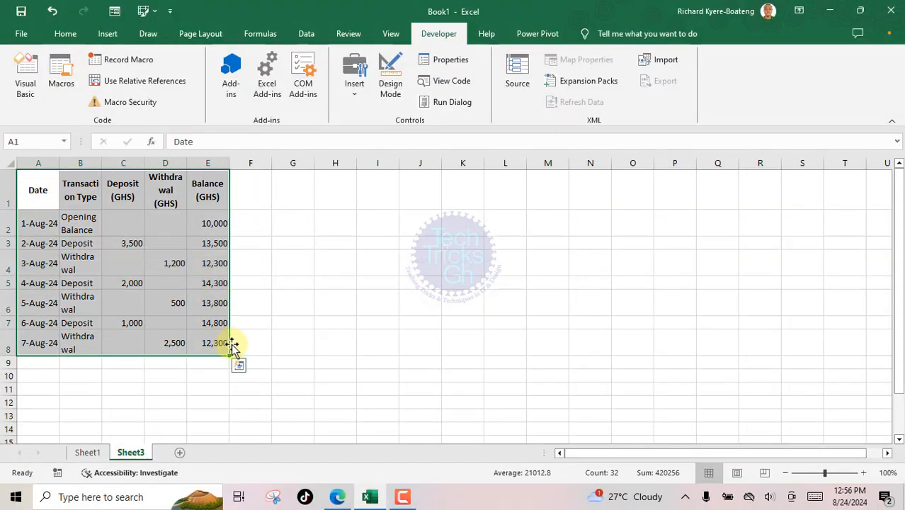
{"action": "left_click", "coordinate": [63, 77]}
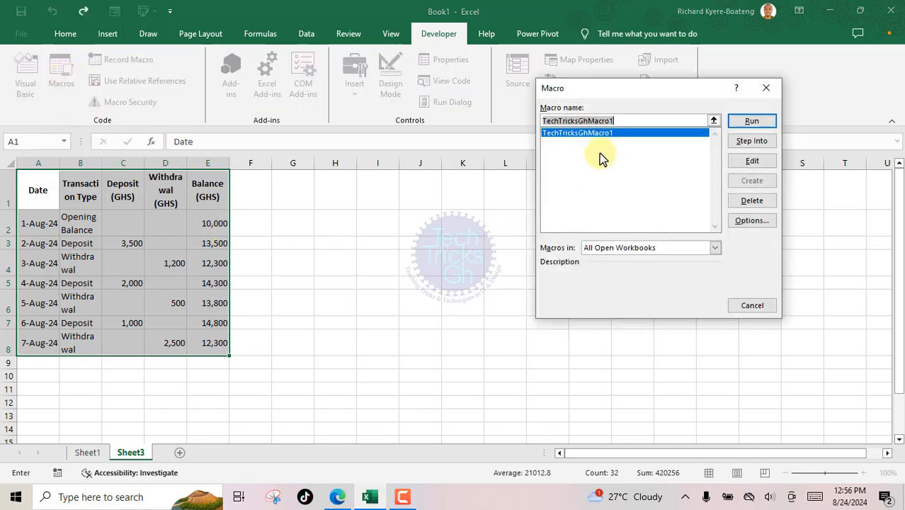
{"action": "left_click", "coordinate": [752, 122]}
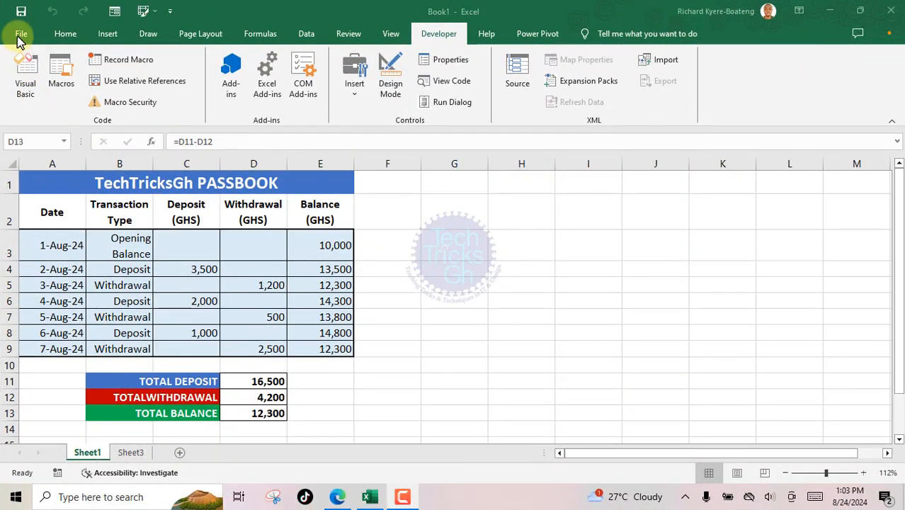
Step: Save the workbook as an Excel Macro-Enabled Workbook named HOW TO CREATE MACRO TO FORMAT A PASSBOOK DATA
{"action": "left_click", "coordinate": [19, 39]}
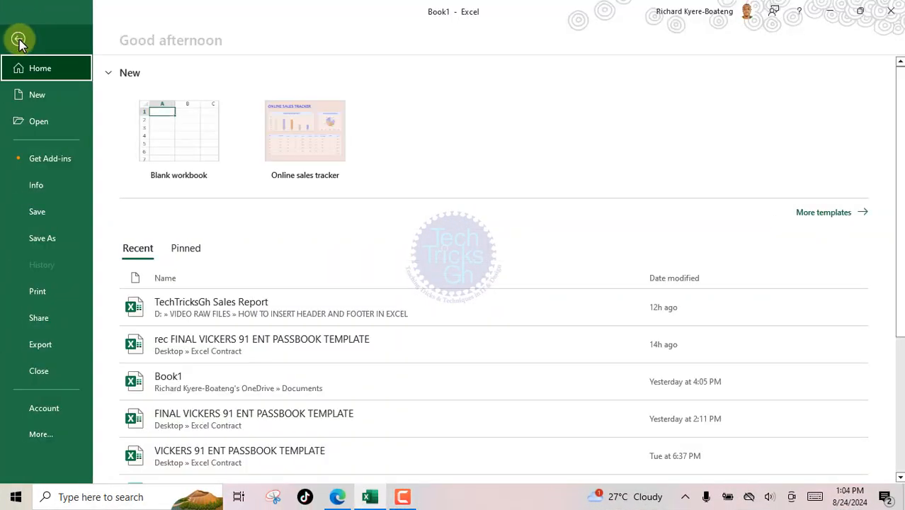
{"action": "left_click", "coordinate": [50, 234]}
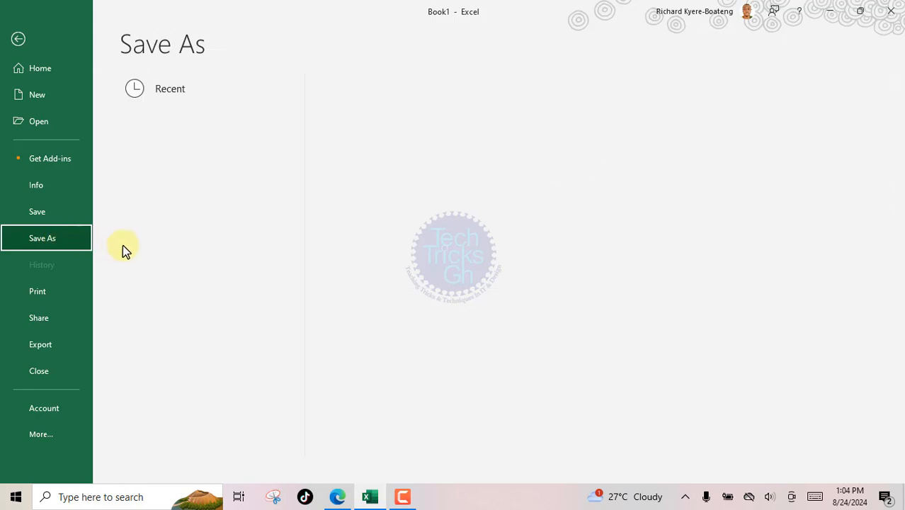
{"action": "left_click", "coordinate": [169, 333]}
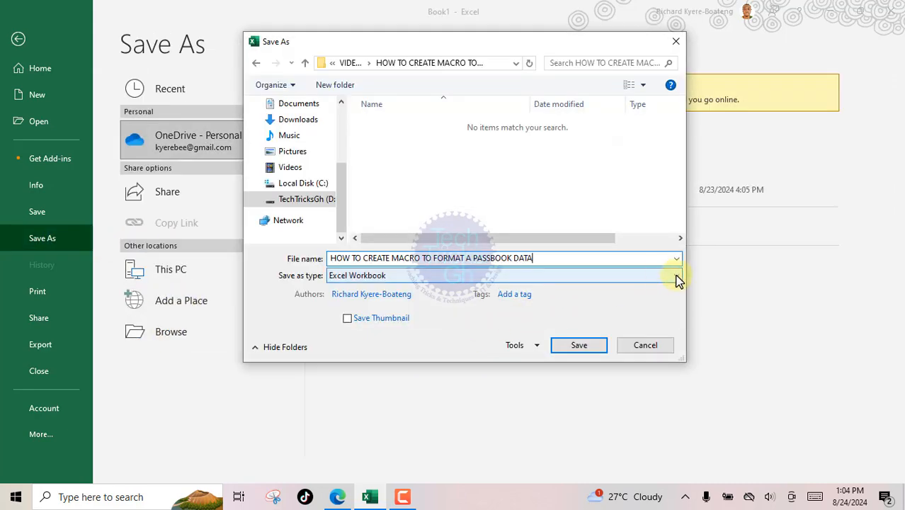
{"action": "left_click", "coordinate": [676, 276]}
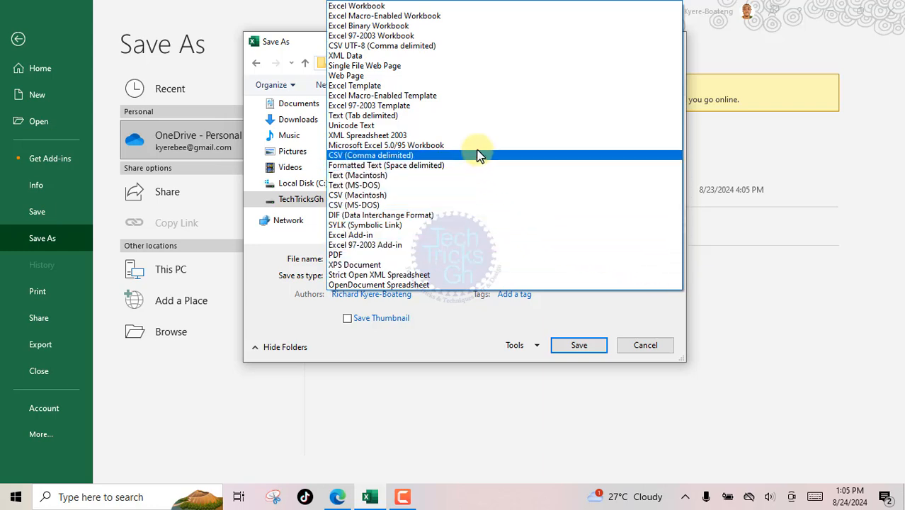
{"action": "left_click", "coordinate": [387, 15]}
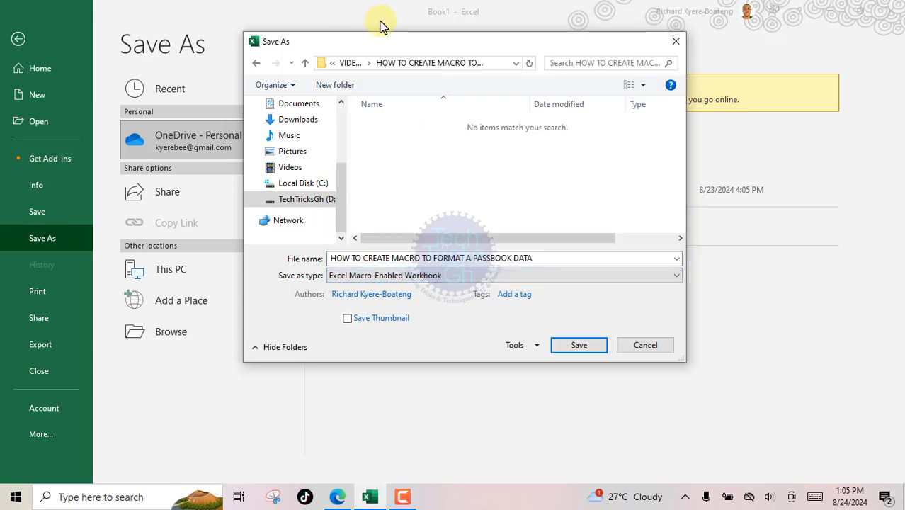
{"action": "left_click", "coordinate": [577, 347]}
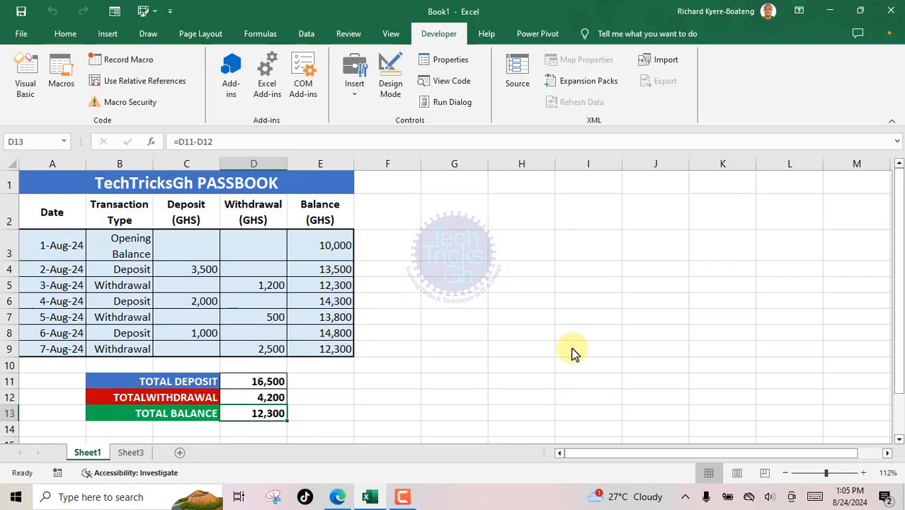